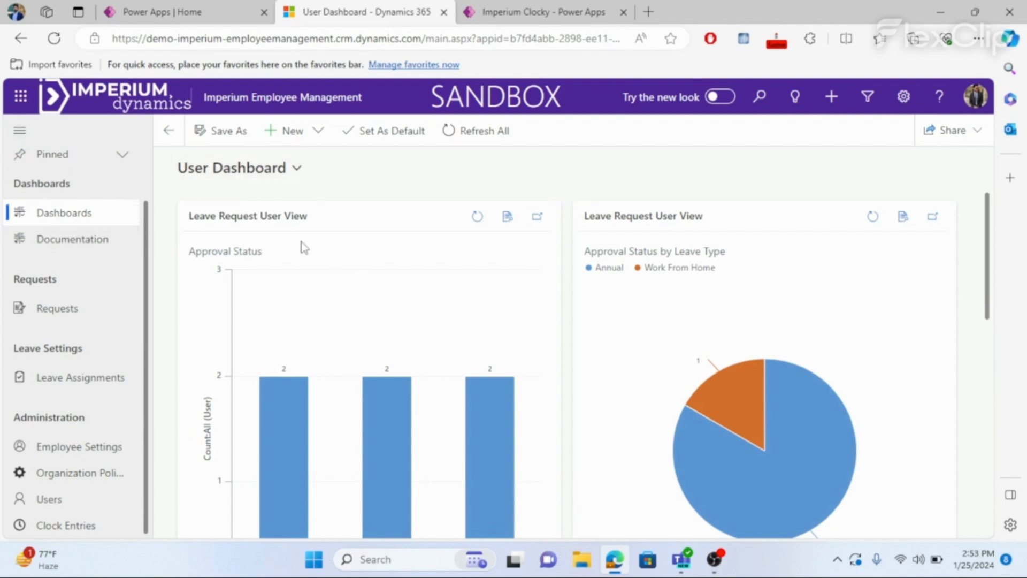
# Step: Examine the approval status and leave type charts on the User Dashboard
pyautogui.scroll(-1, 551, 250)
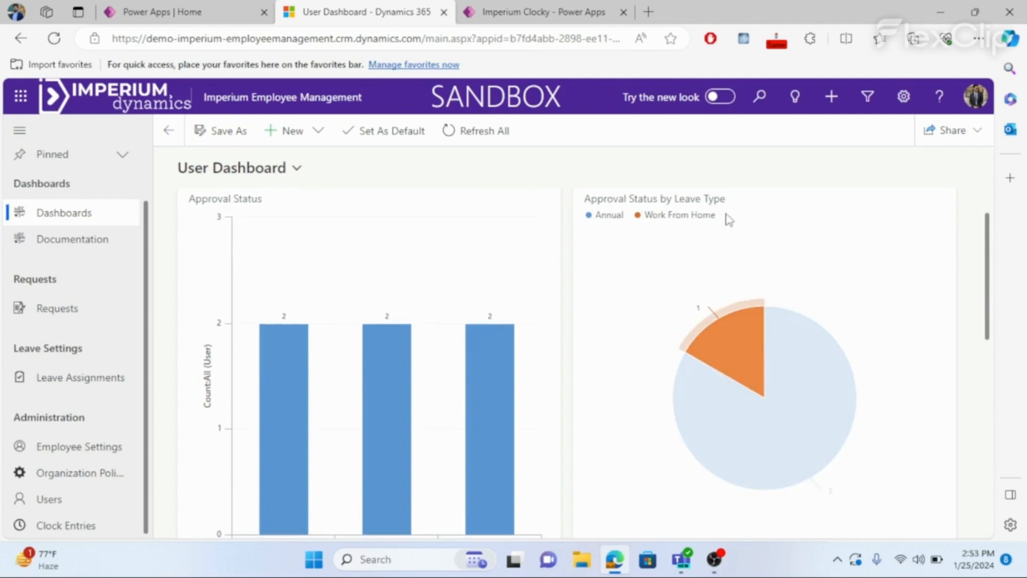
pyautogui.scroll(-2, 483, 316)
pyautogui.scroll(-2, 466, 343)
pyautogui.scroll(3, 255, 192)
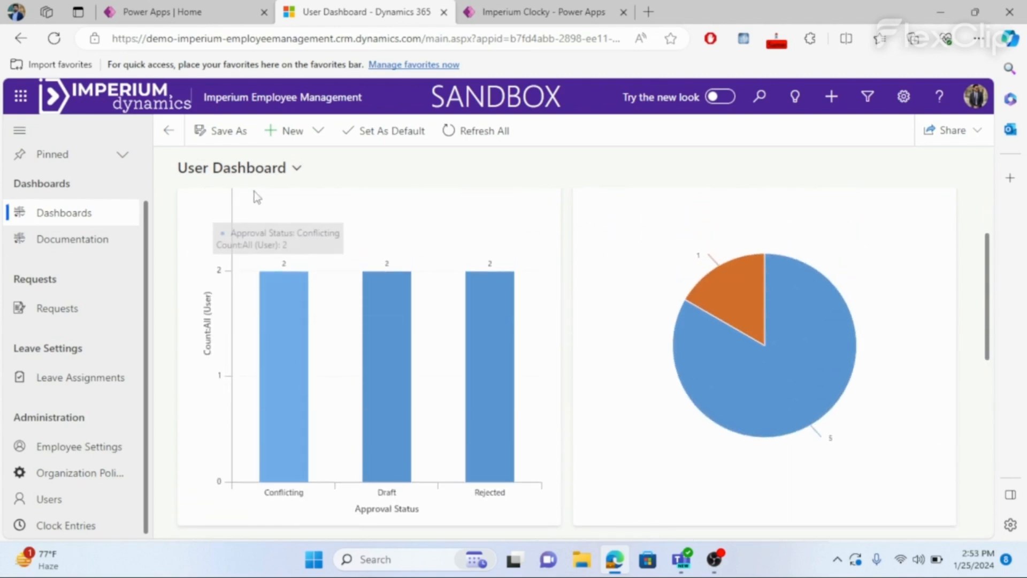
# Step: Switch to the Main Dashboard and review its charts on leave requests, leave assignments, approval status and users
pyautogui.click(273, 170)
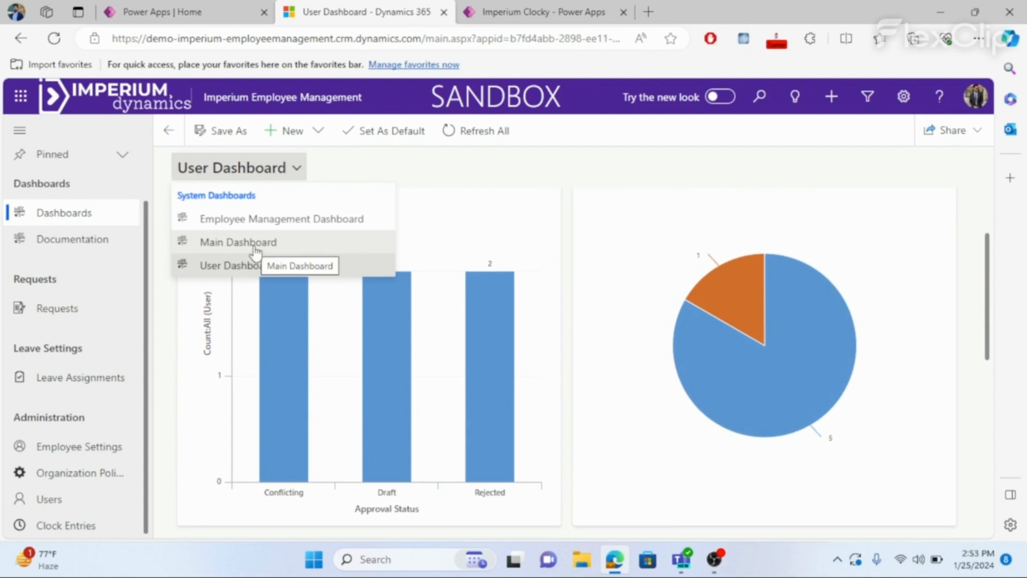
pyautogui.click(256, 247)
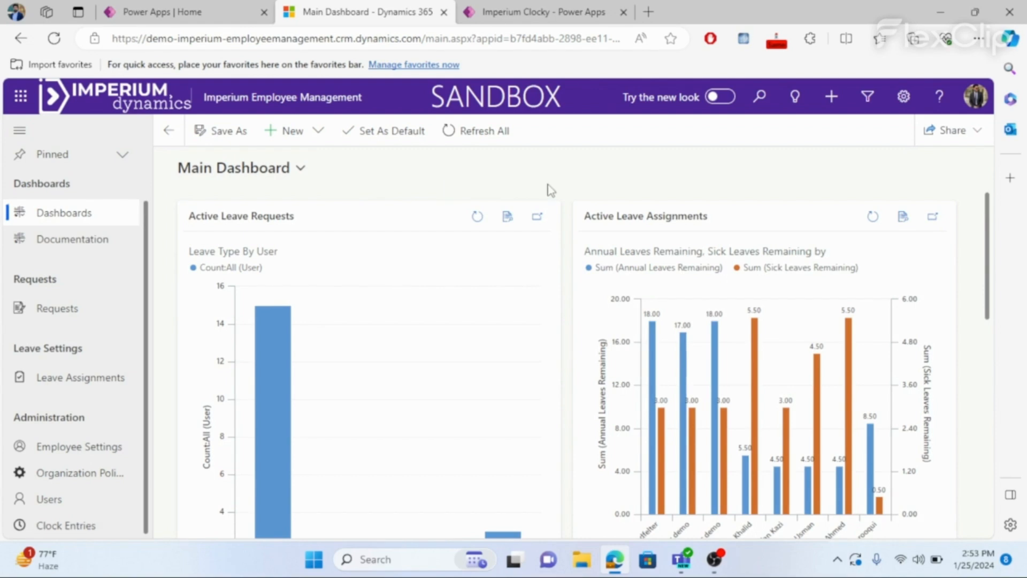
pyautogui.scroll(-4, 321, 273)
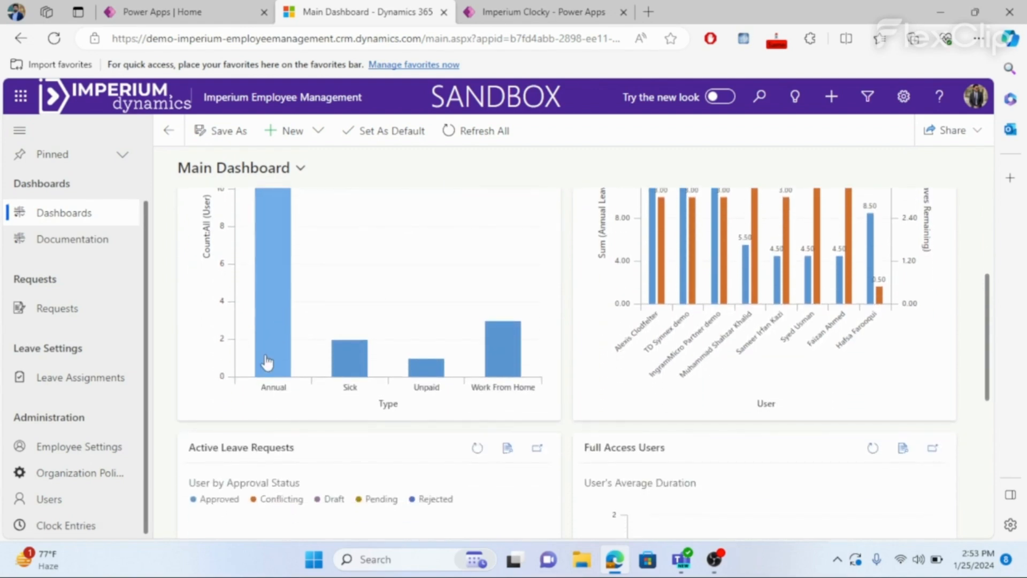
pyautogui.scroll(2, 278, 357)
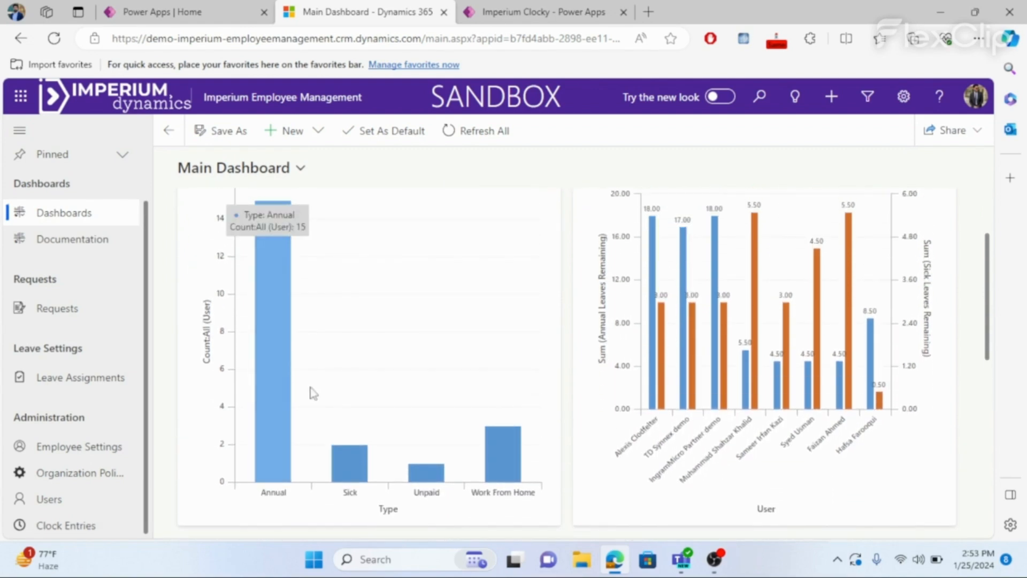
pyautogui.scroll(2, 302, 312)
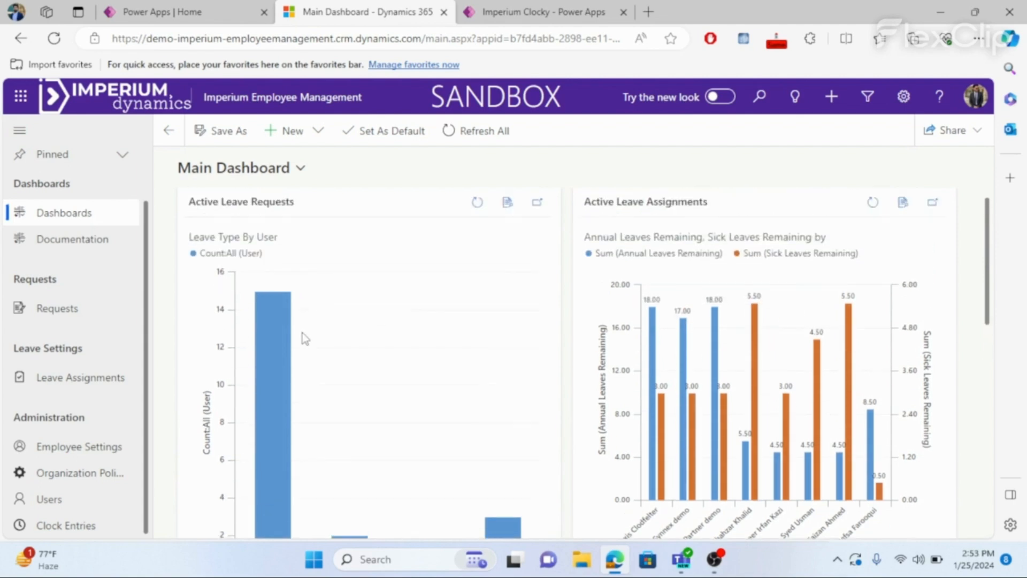
pyautogui.scroll(-7, 653, 277)
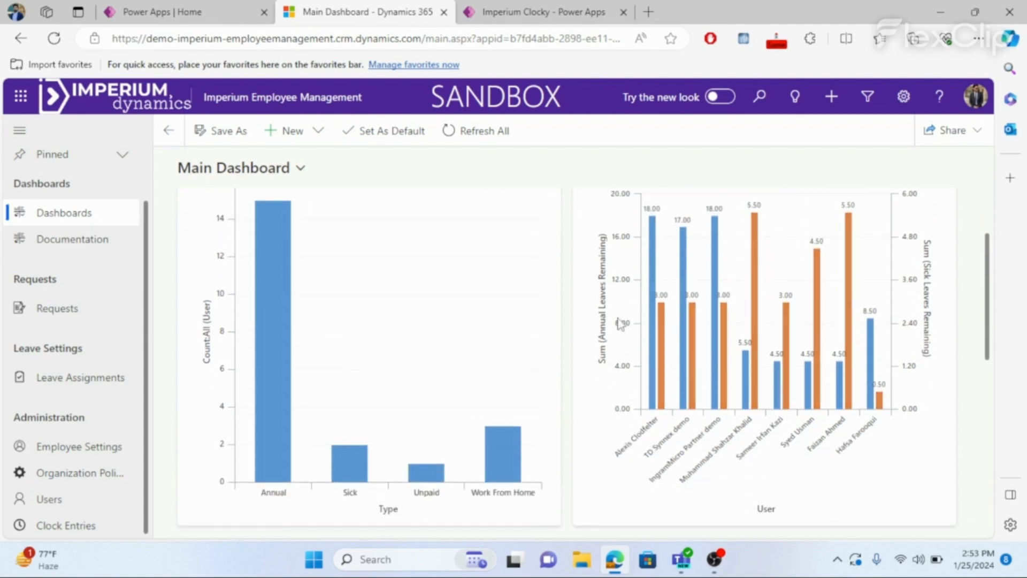
pyautogui.scroll(-2, 685, 401)
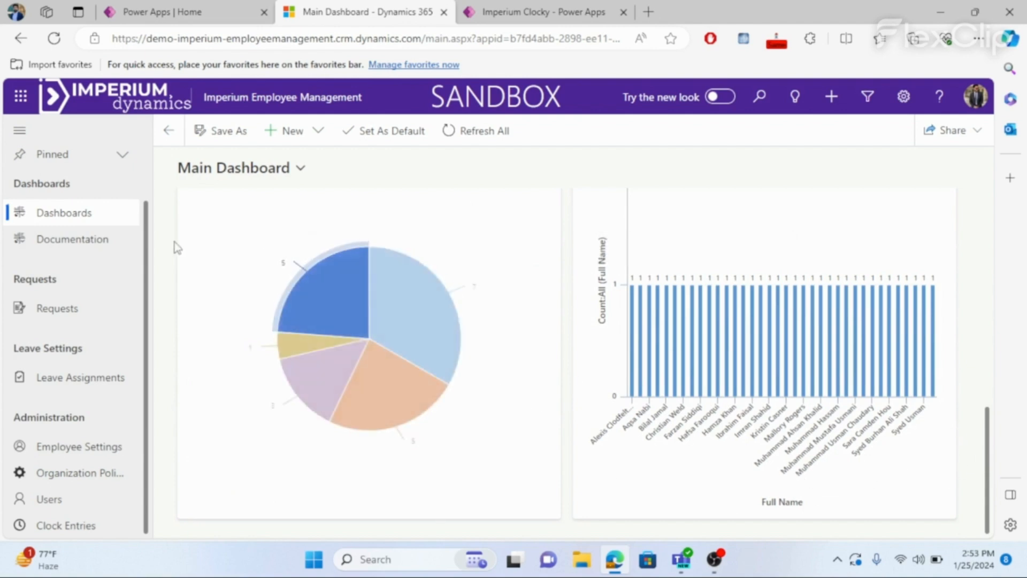
pyautogui.scroll(5, 660, 293)
pyautogui.scroll(-5, 690, 278)
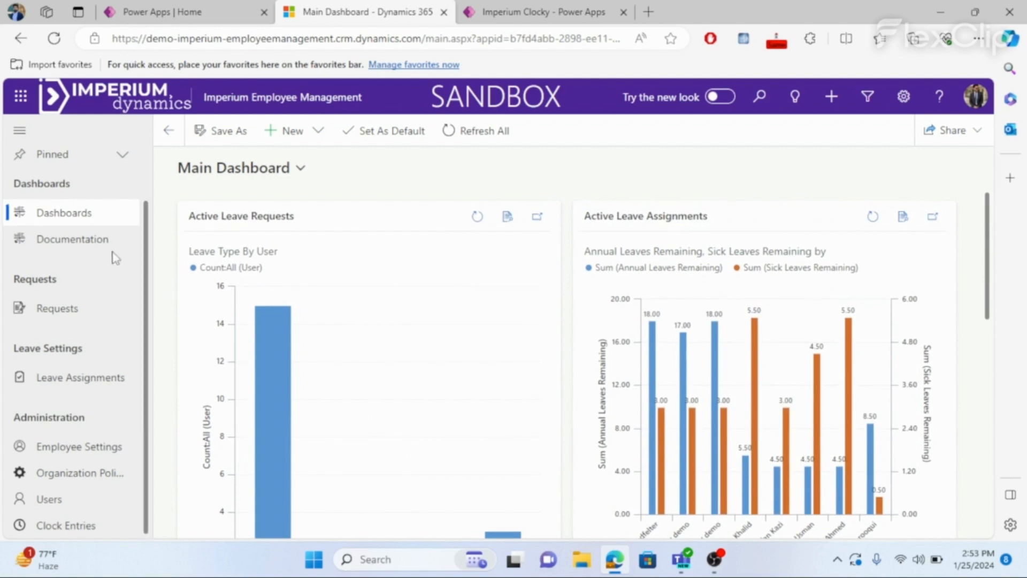
# Step: Open the Employee Management documentation and read through its Requests, Leave Settings and Administration sections
pyautogui.click(88, 248)
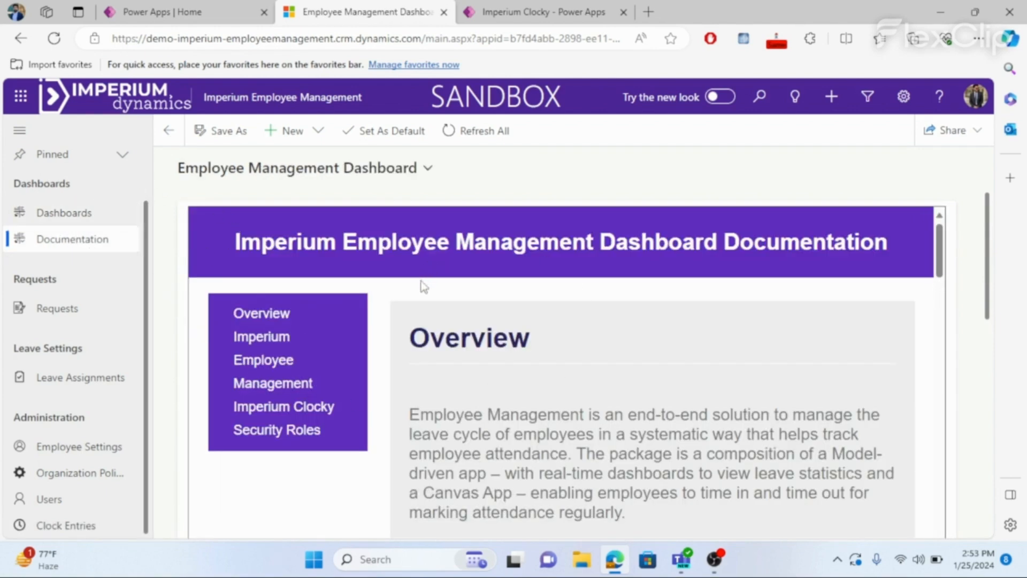
pyautogui.scroll(-10, 424, 287)
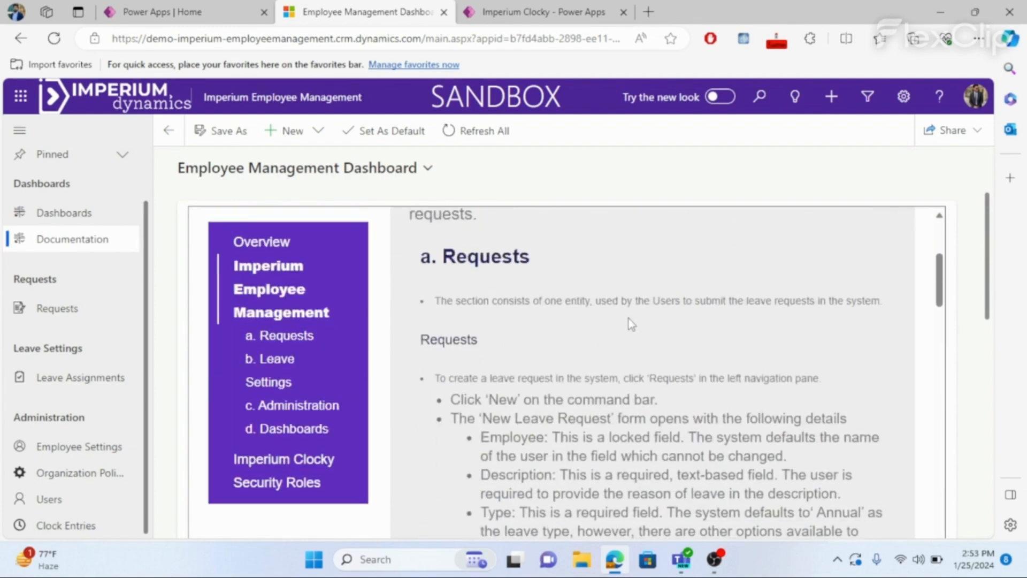
pyautogui.scroll(-15, 630, 320)
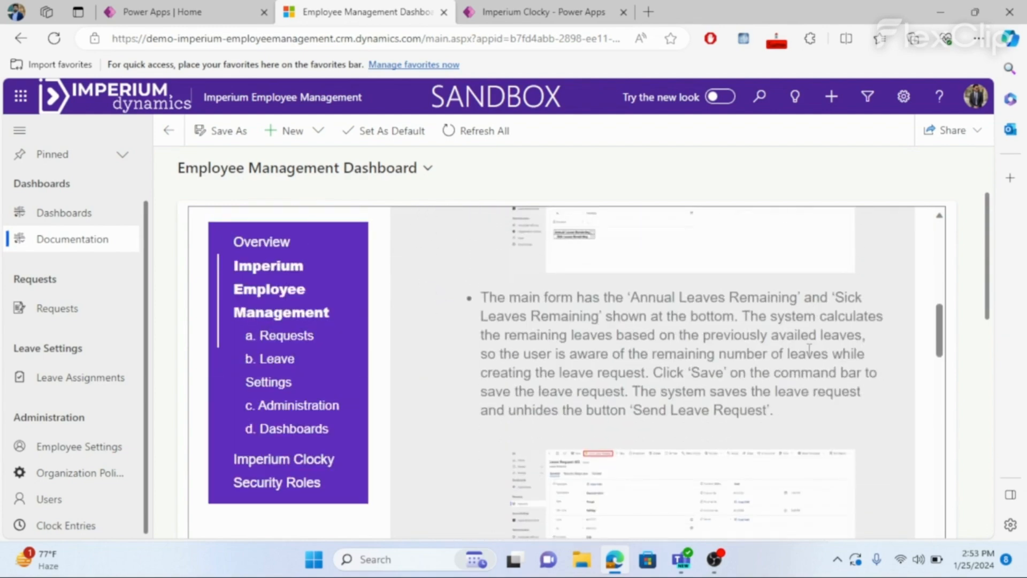
pyautogui.scroll(-10, 768, 337)
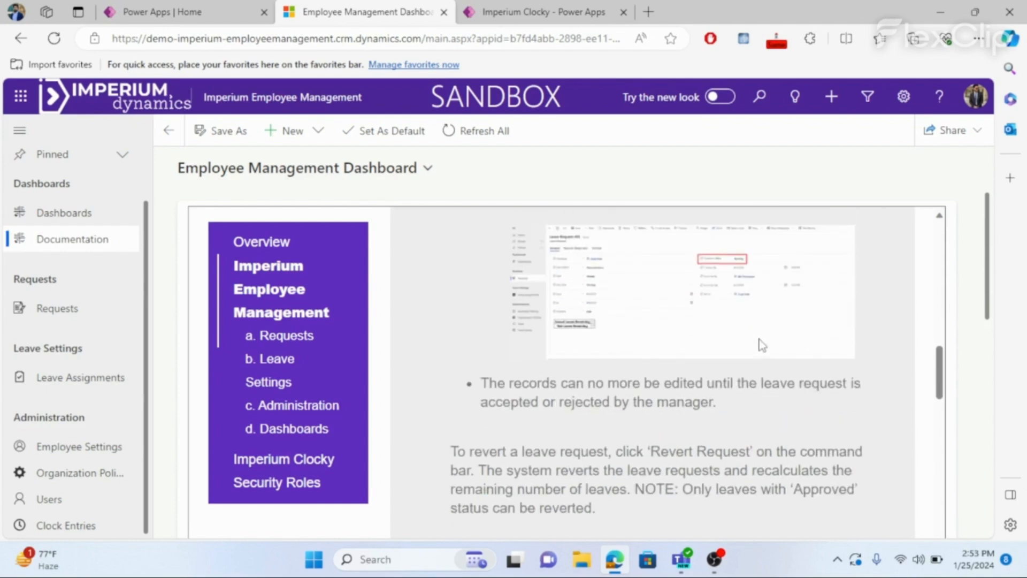
pyautogui.scroll(-15, 756, 341)
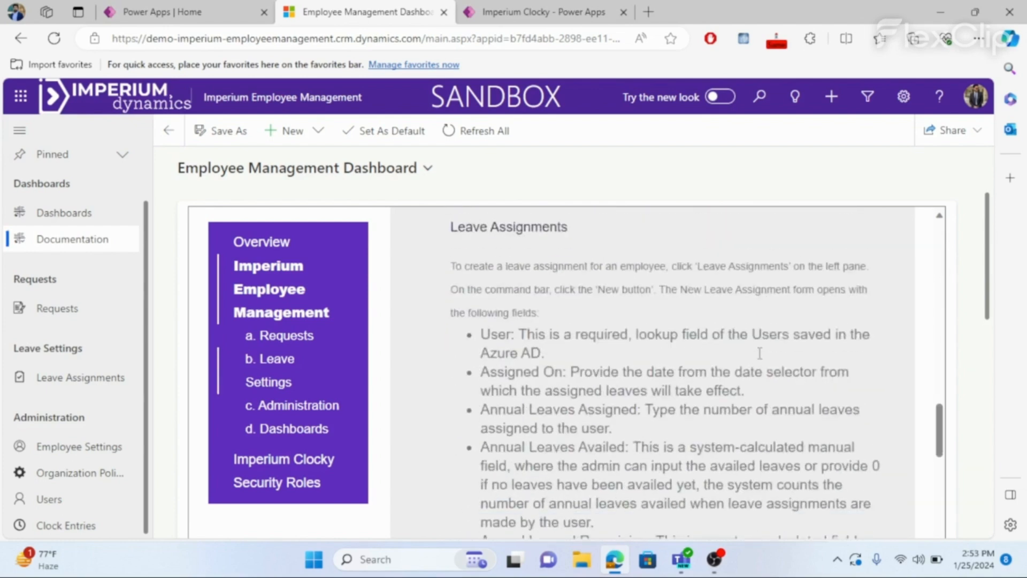
pyautogui.scroll(5, 760, 353)
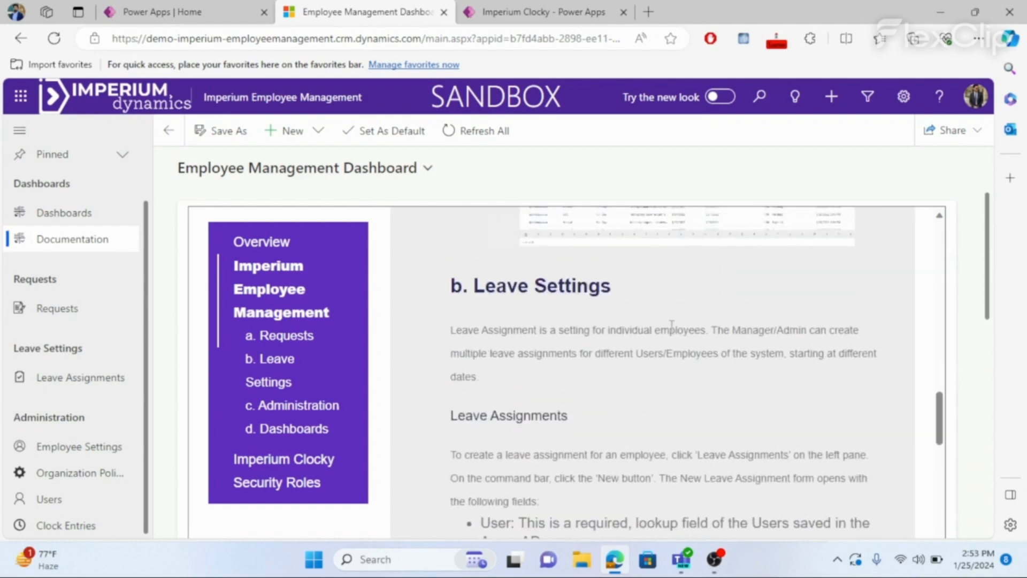
pyautogui.scroll(-10, 672, 325)
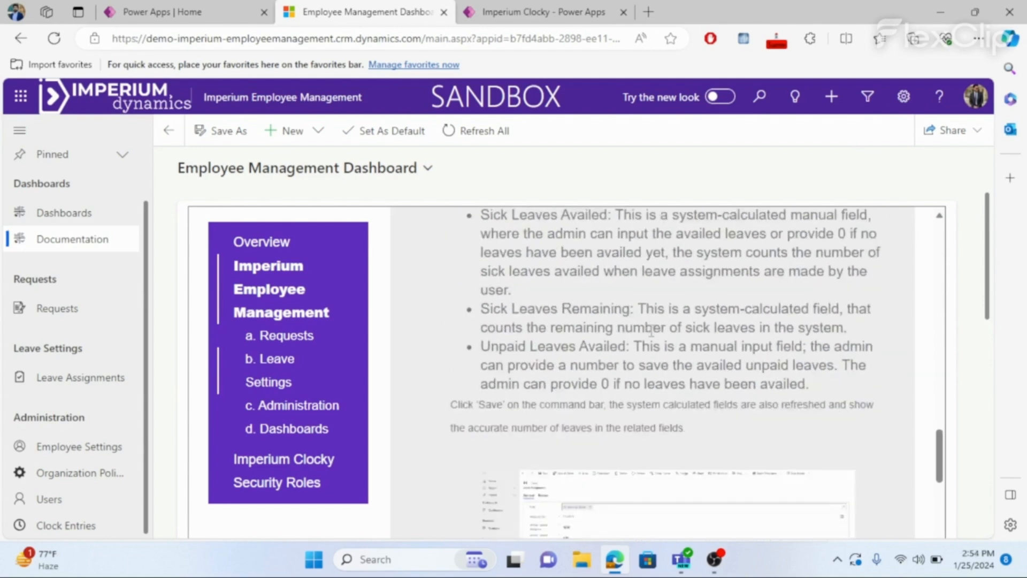
pyautogui.scroll(-3, 652, 330)
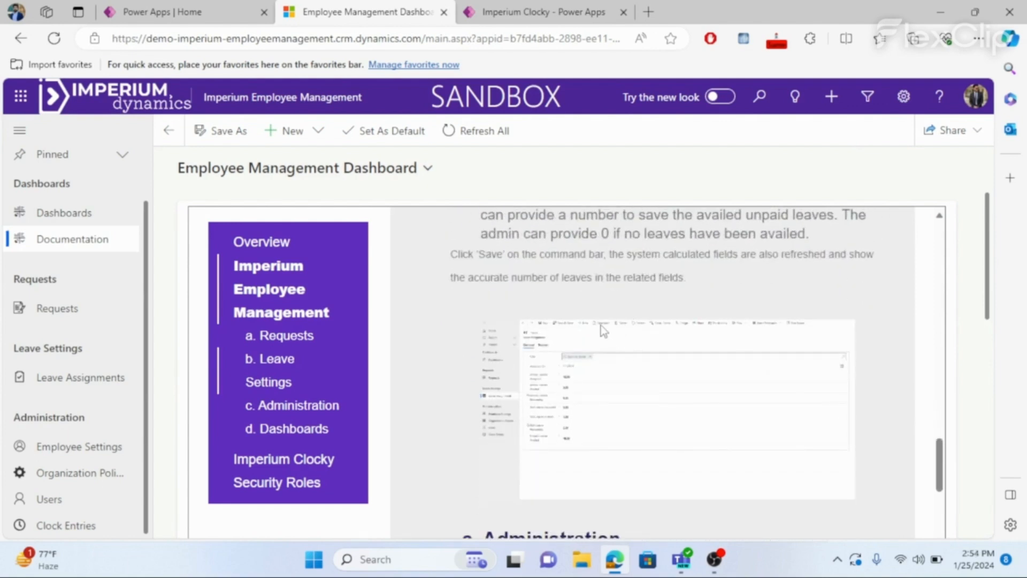
pyautogui.scroll(-4, 597, 327)
pyautogui.scroll(-5, 596, 321)
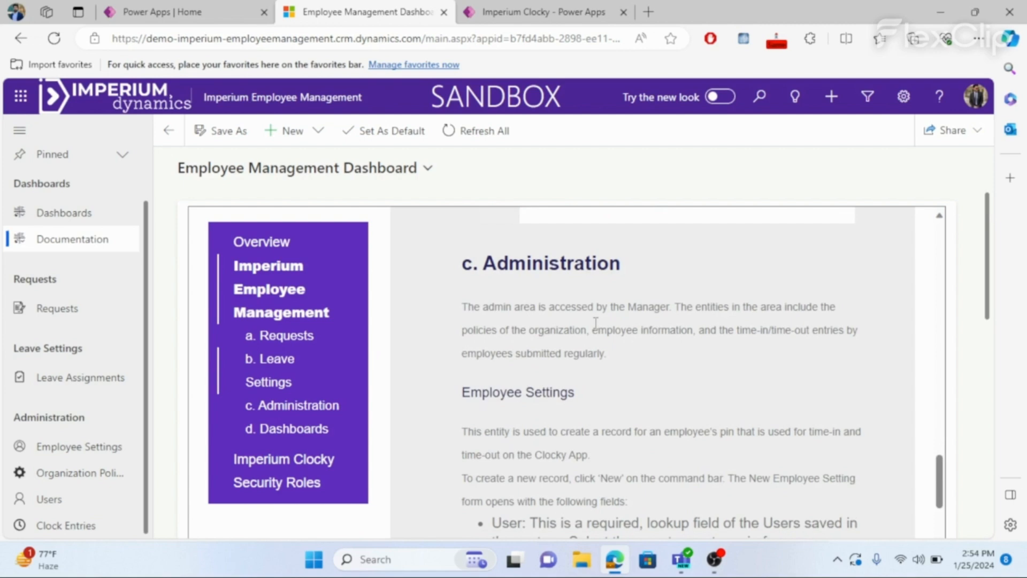
# Step: Create a new leave request from the Requests list and choose Annual as its type
pyautogui.click(65, 319)
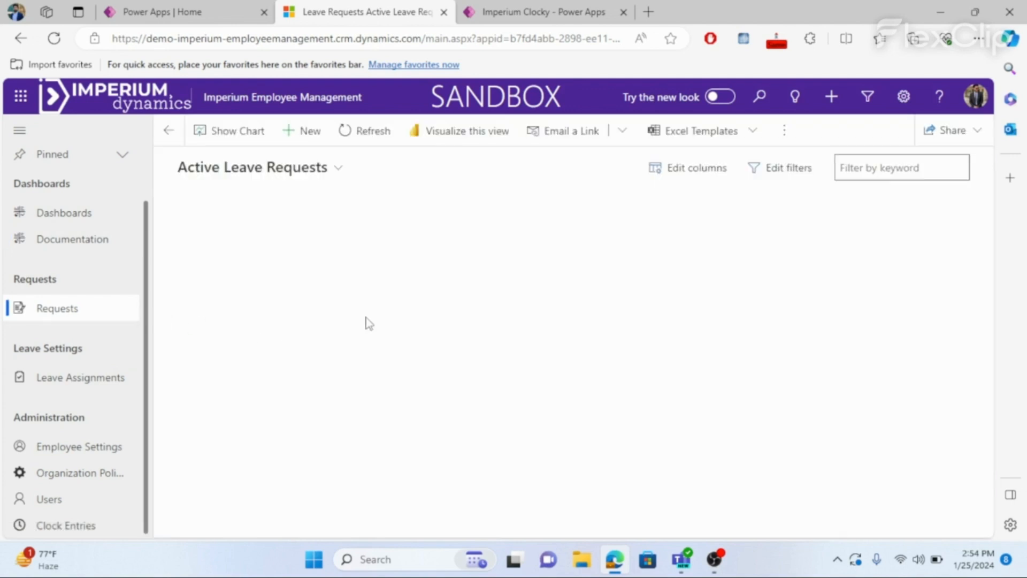
pyautogui.click(302, 134)
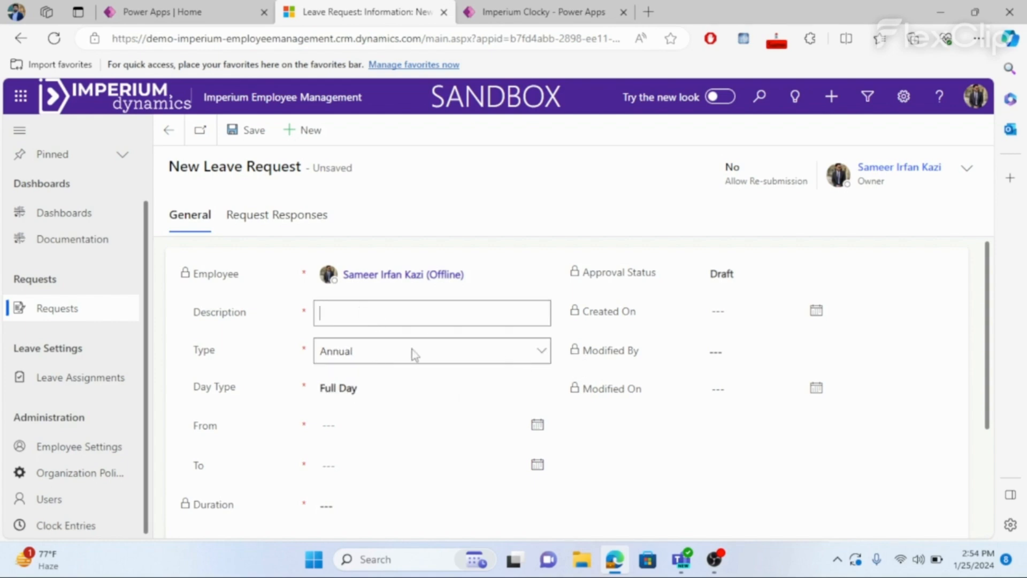
pyautogui.click(439, 351)
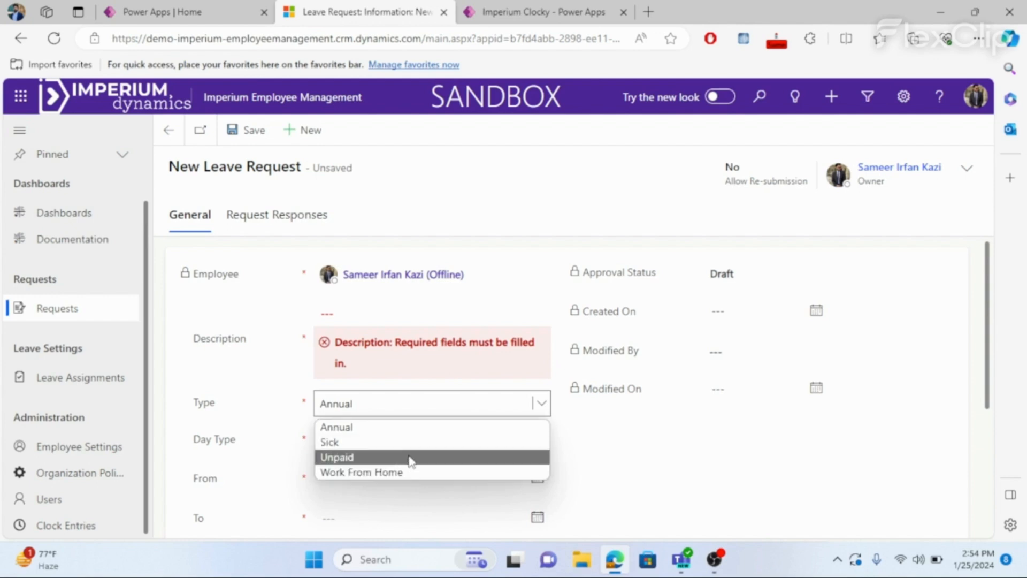
pyautogui.click(375, 428)
# Step: Enter "Test Annual Leave 3" as the description of the leave request
pyautogui.click(342, 313)
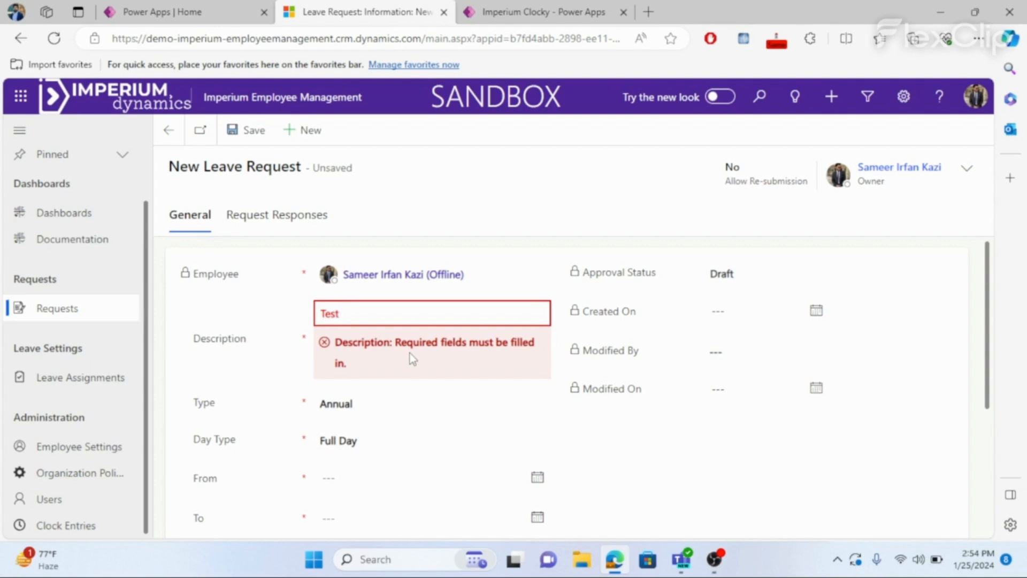
pyautogui.write('Test ANna')
pyautogui.press('BackSpace')
pyautogui.press('BackSpace')
pyautogui.press('BackSpace')
pyautogui.write('nna')
pyautogui.press('BackSpace')
pyautogui.write('ual Leave 2')
pyautogui.press('BackSpace')
pyautogui.write('3')
pyautogui.click(624, 455)
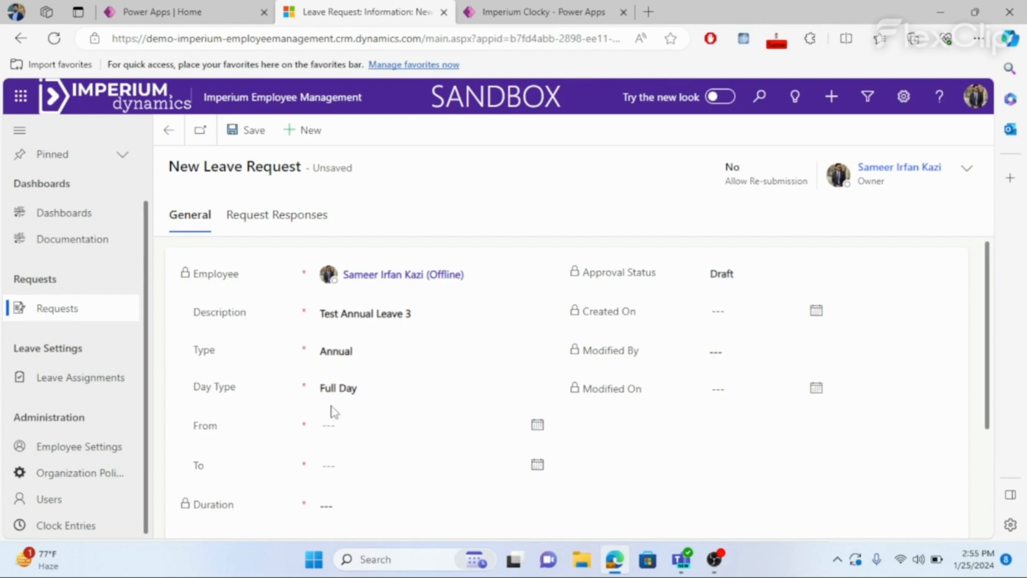
# Step: Choose Full Day as the day type and set both the From and To dates to 2/1/2024
pyautogui.click(509, 395)
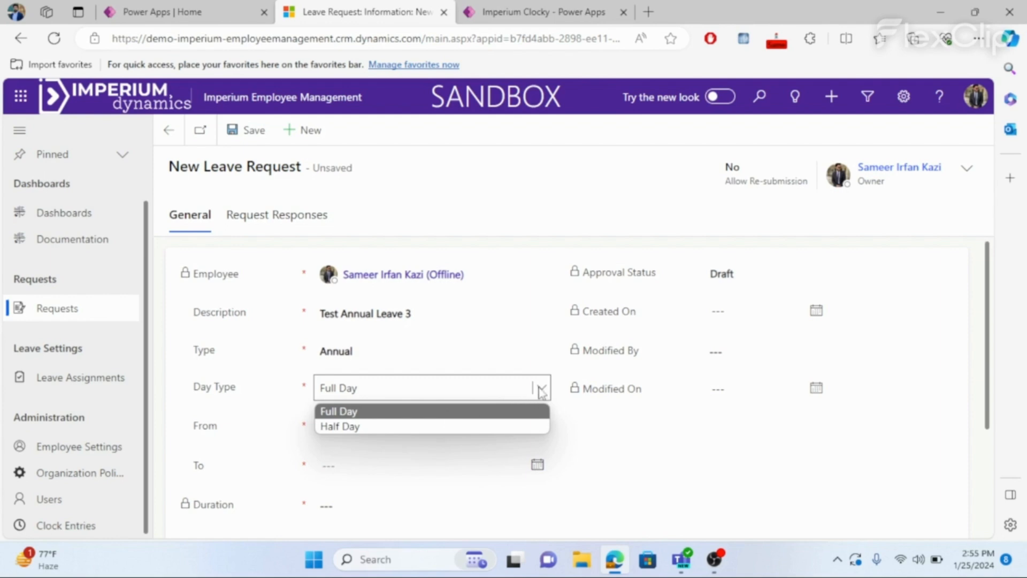
pyautogui.click(449, 413)
pyautogui.scroll(-1, 535, 423)
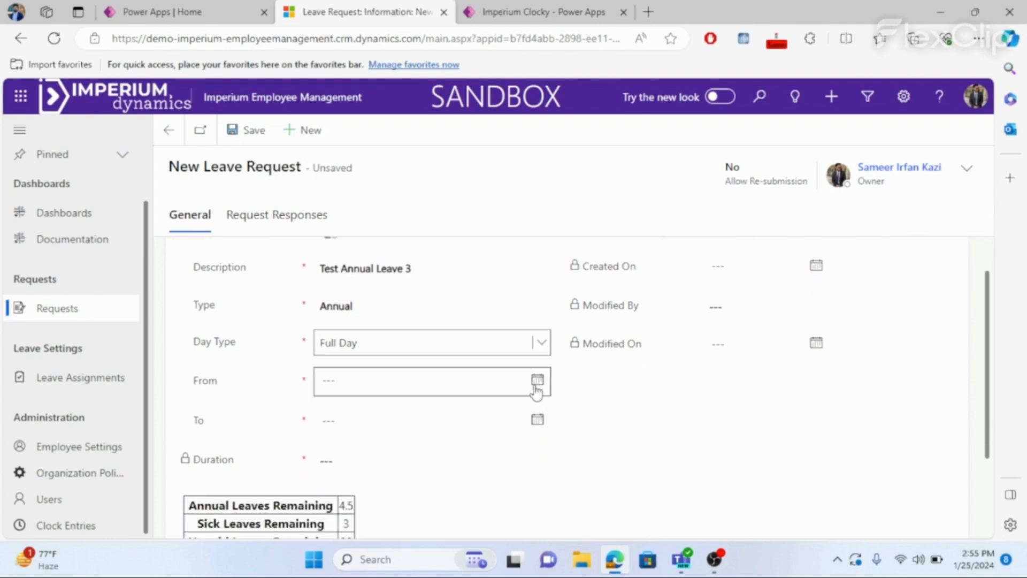
pyautogui.click(538, 380)
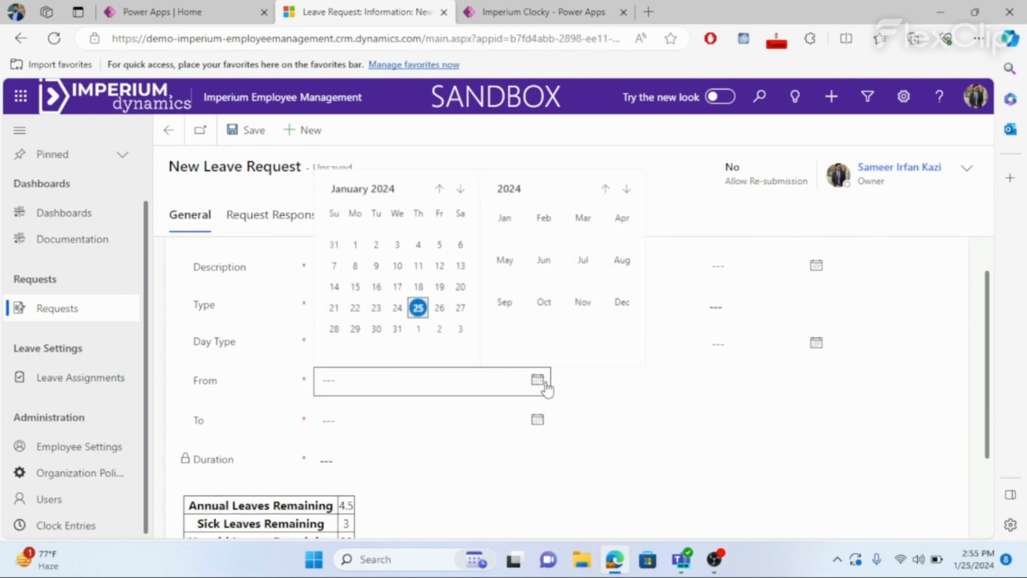
pyautogui.click(419, 329)
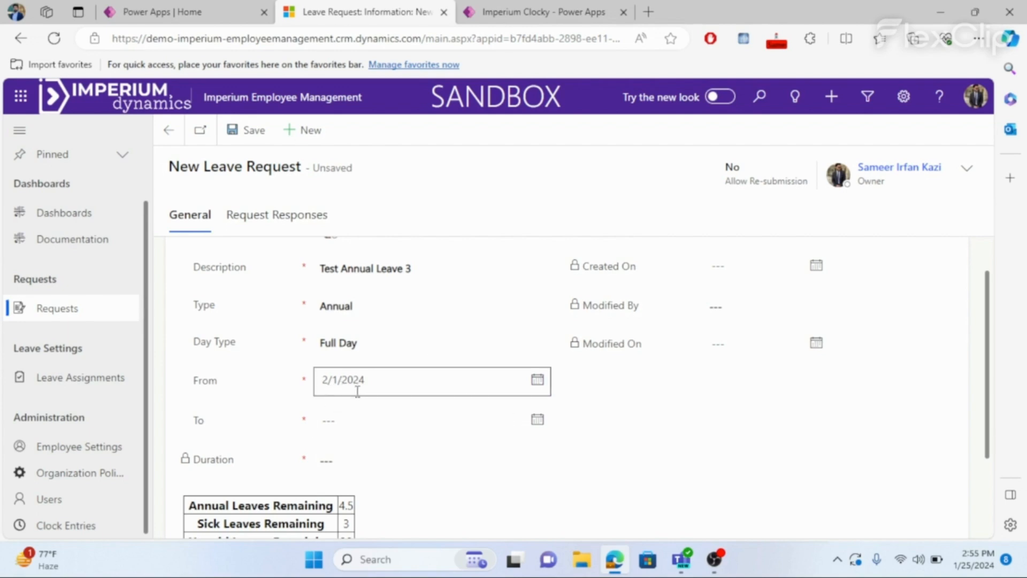
pyautogui.click(537, 419)
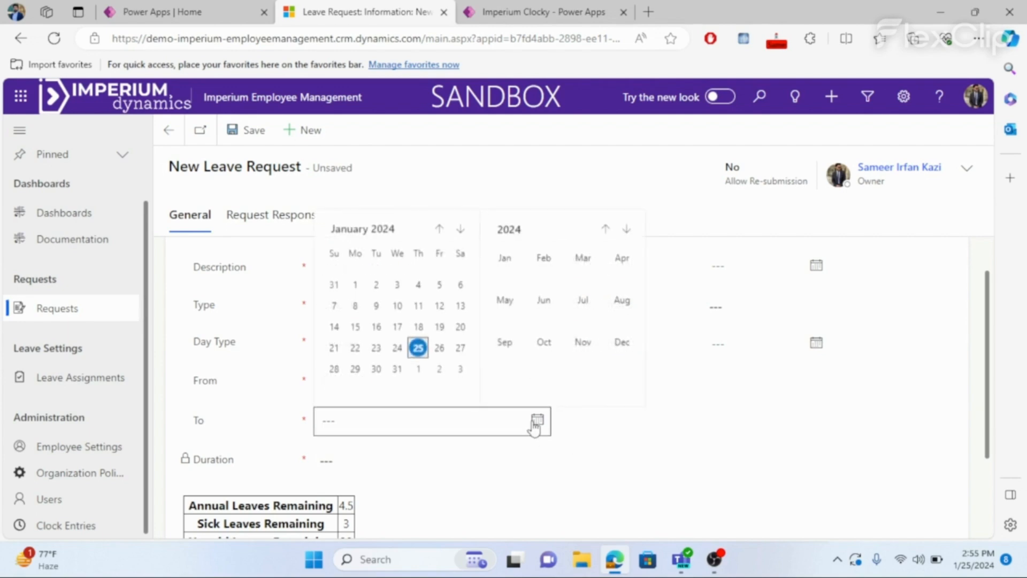
pyautogui.click(419, 370)
# Step: Check the table of remaining annual, sick and unpaid leaves below the request fields
pyautogui.scroll(-2, 659, 435)
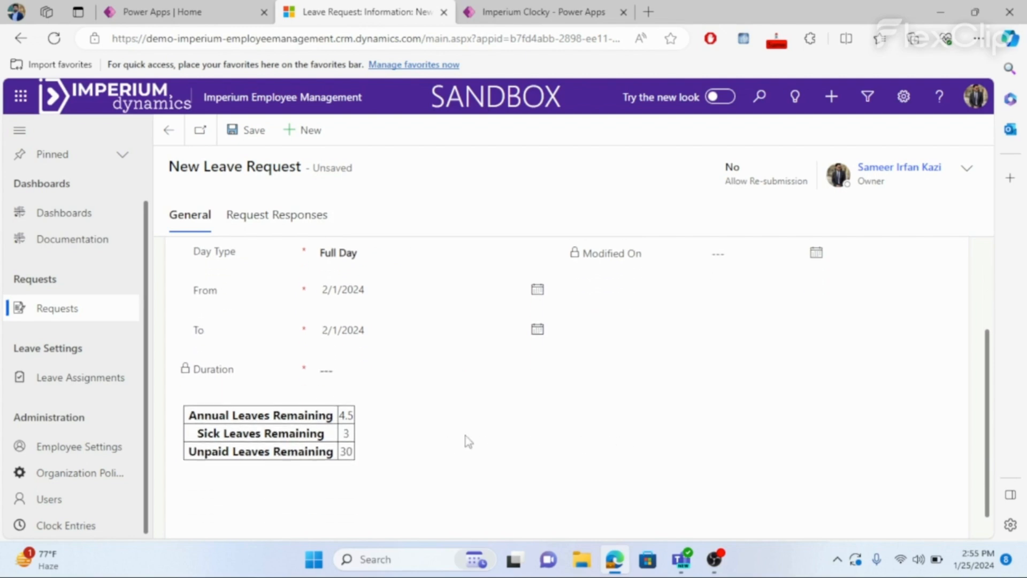
pyautogui.moveTo(196, 412); pyautogui.dragTo(354, 453)
pyautogui.click(453, 459)
pyautogui.scroll(3, 284, 353)
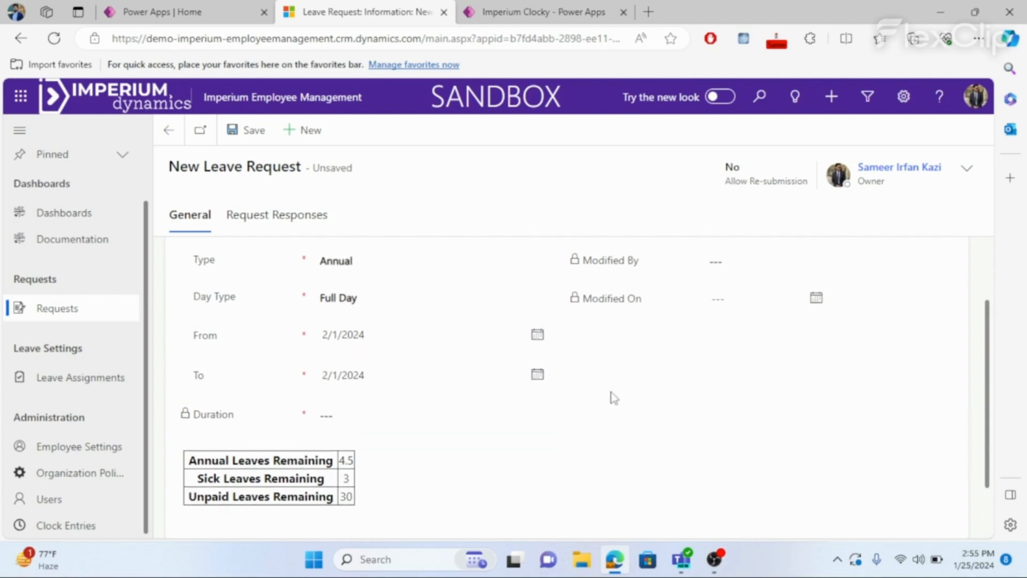
# Step: Save the leave request, send it for approval and acknowledge the submission message
pyautogui.click(247, 130)
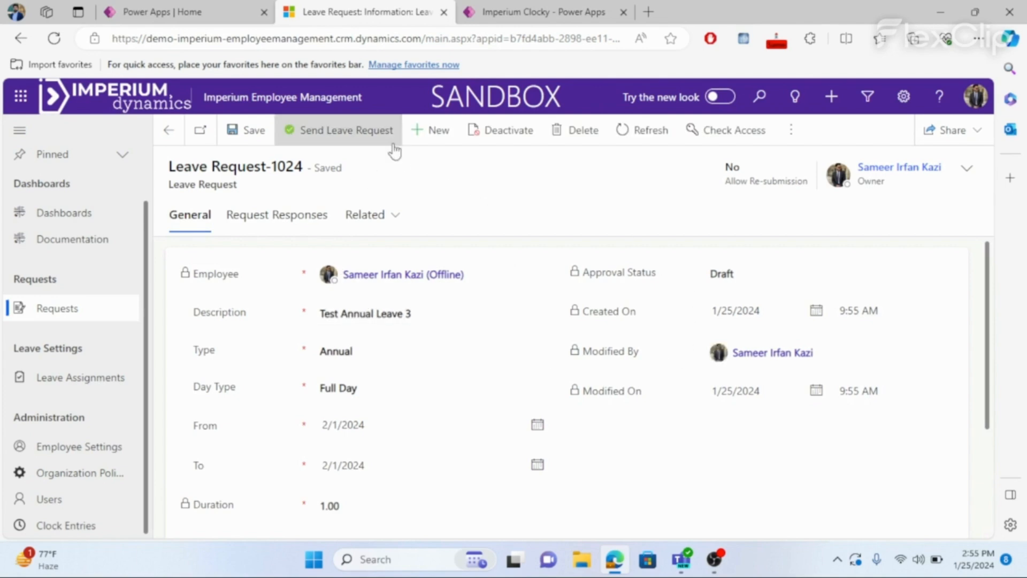
pyautogui.click(353, 146)
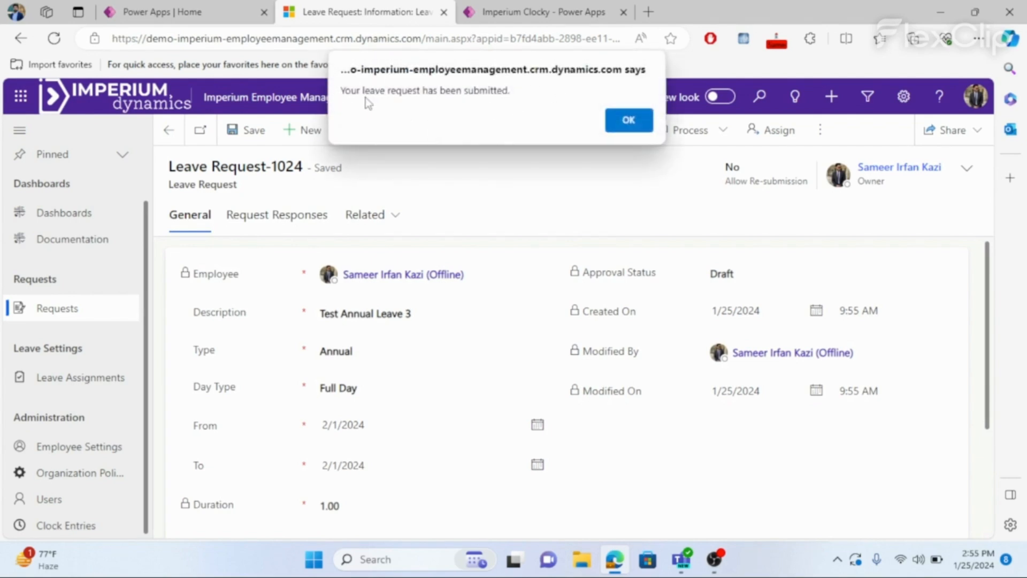
pyautogui.moveTo(343, 90); pyautogui.dragTo(514, 94)
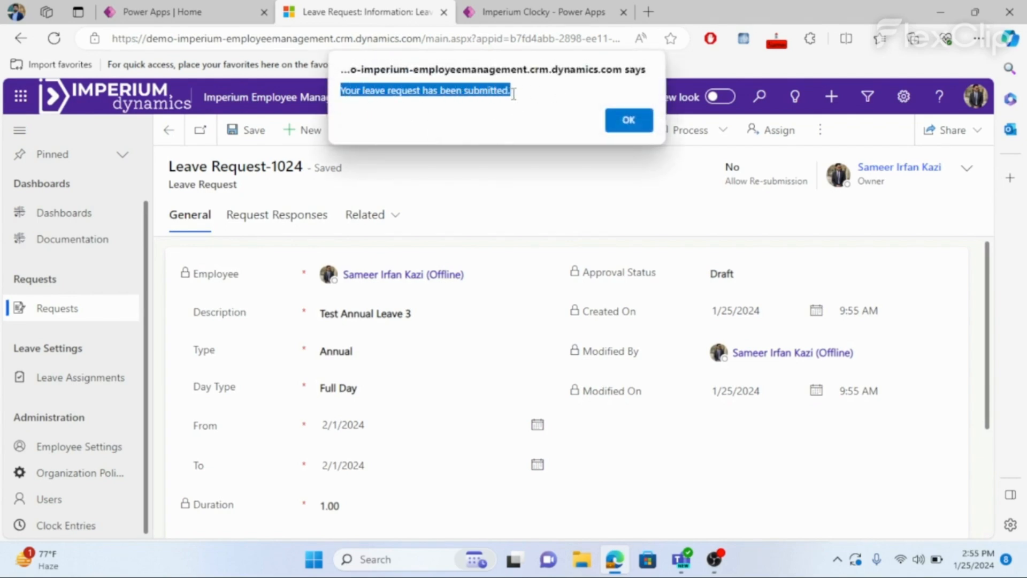
pyautogui.click(627, 120)
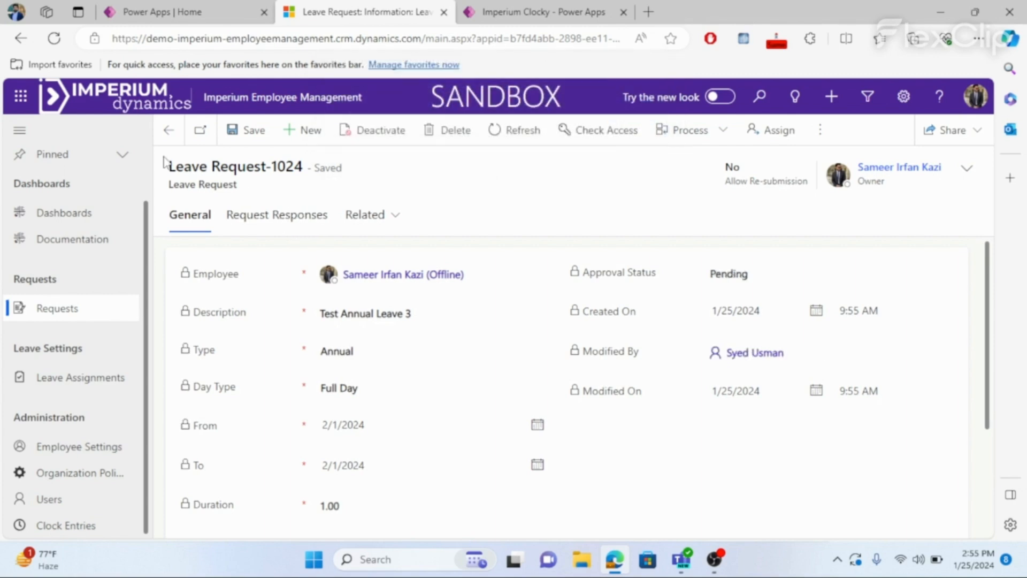
# Step: Return to the leave requests list, switch to Microsoft Teams and open the newly received approval request
pyautogui.click(86, 316)
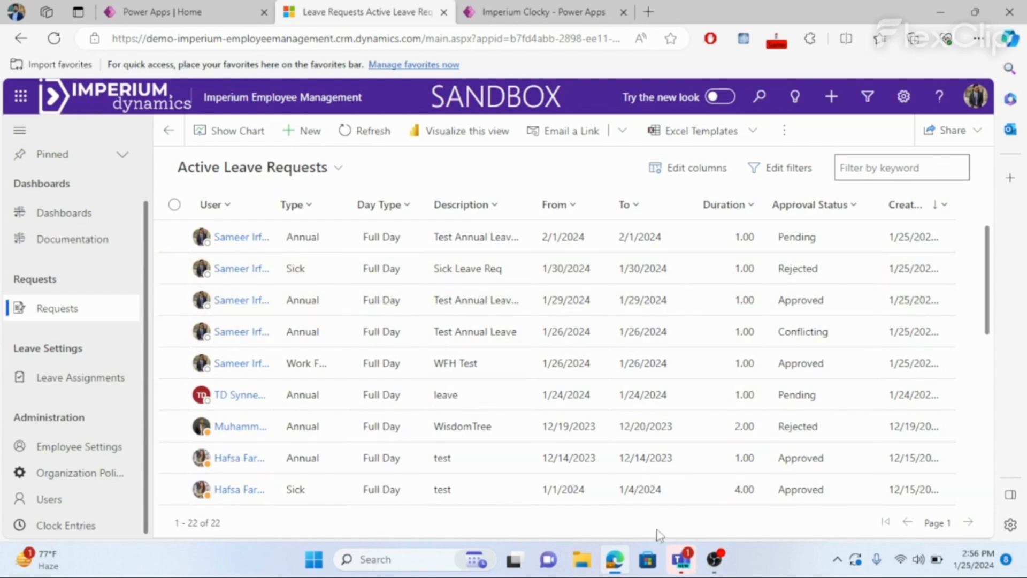
pyautogui.click(687, 565)
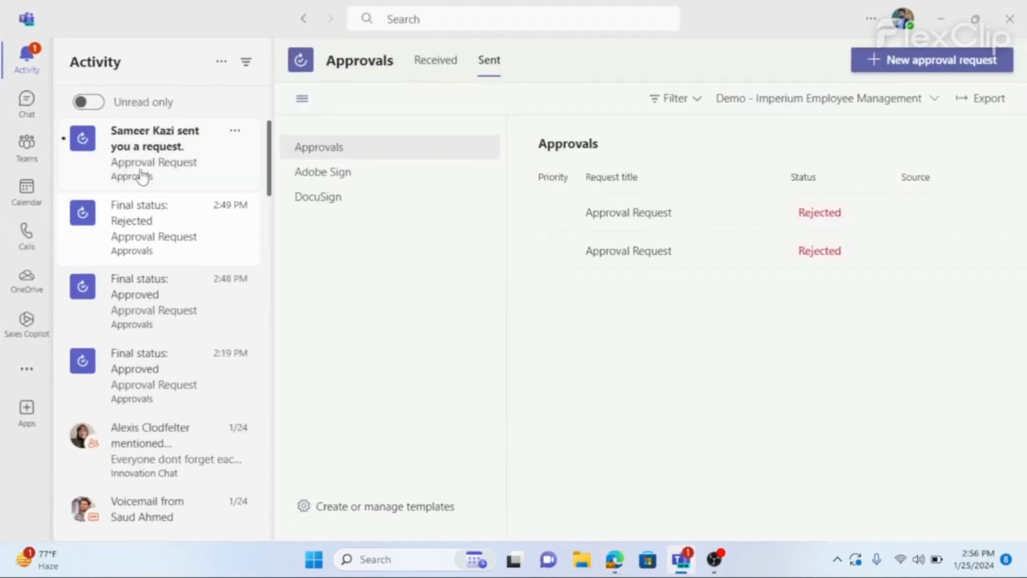
pyautogui.click(82, 139)
pyautogui.click(401, 231)
pyautogui.click(179, 166)
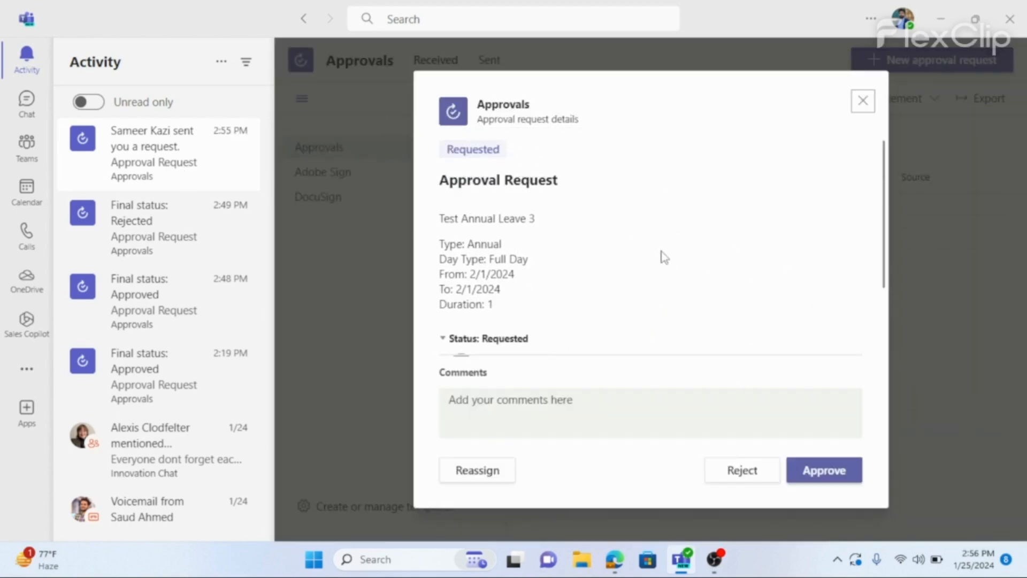
# Step: Examine the approval request's leave type, day type, dates, duration and approver status
pyautogui.scroll(-1, 464, 161)
pyautogui.scroll(-2, 482, 190)
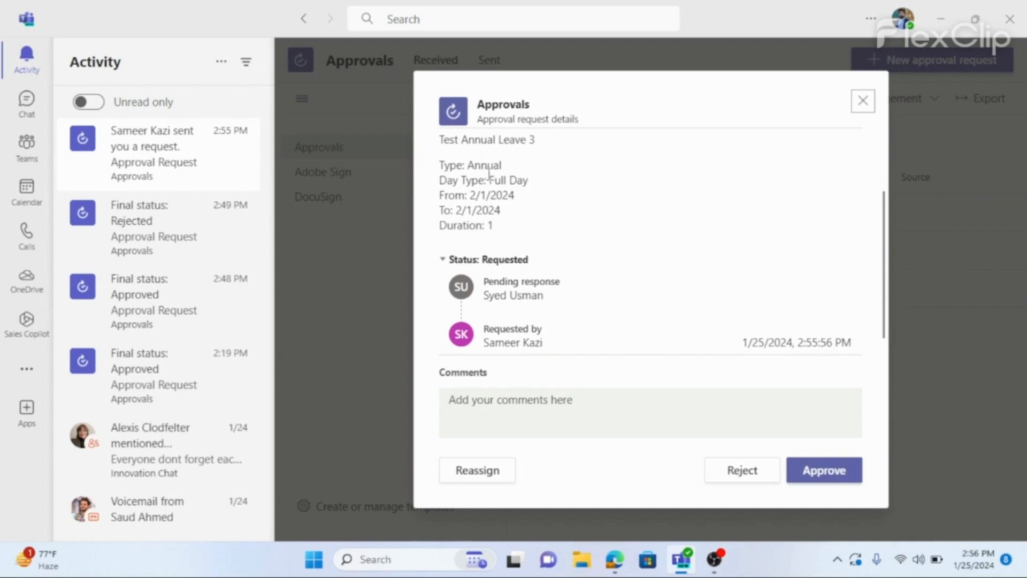
pyautogui.scroll(3, 489, 201)
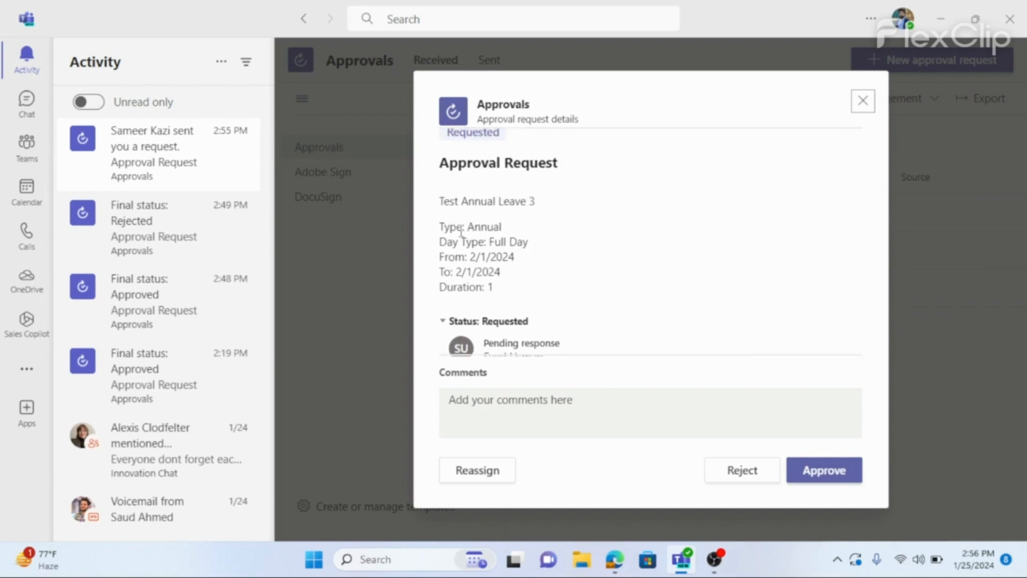
pyautogui.scroll(-1, 491, 237)
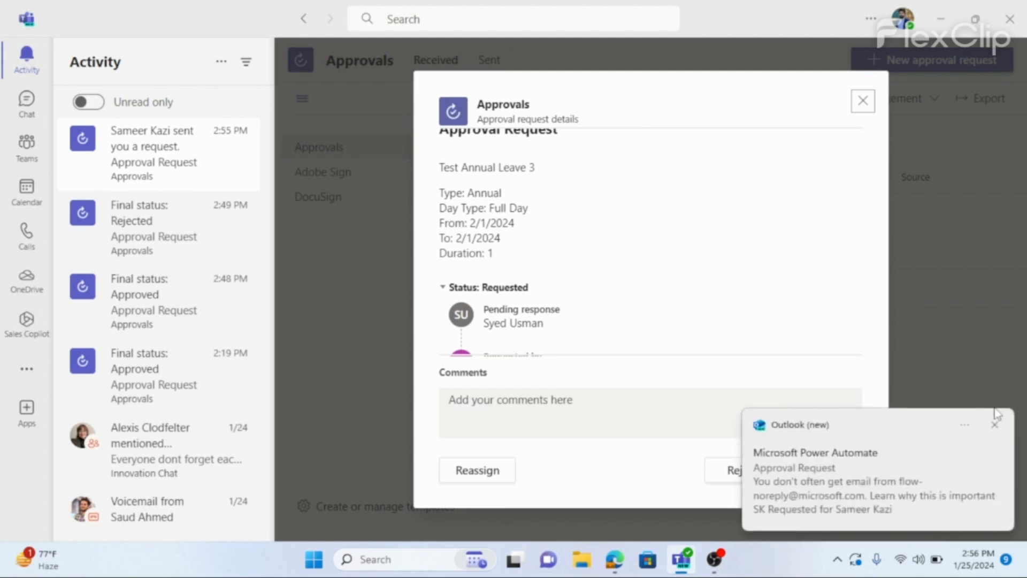
pyautogui.click(995, 424)
pyautogui.scroll(-1, 473, 259)
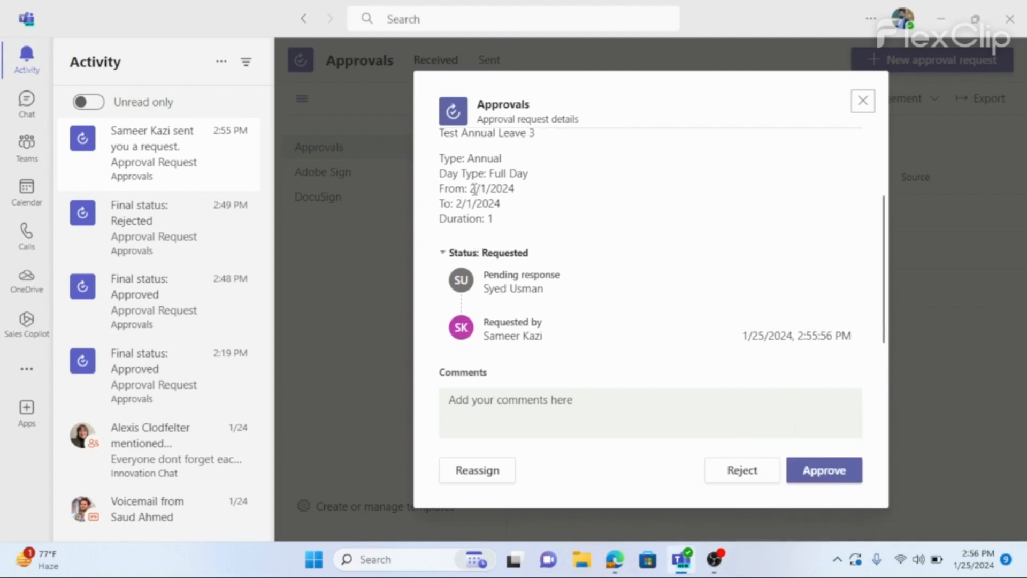
pyautogui.moveTo(471, 188); pyautogui.dragTo(550, 224)
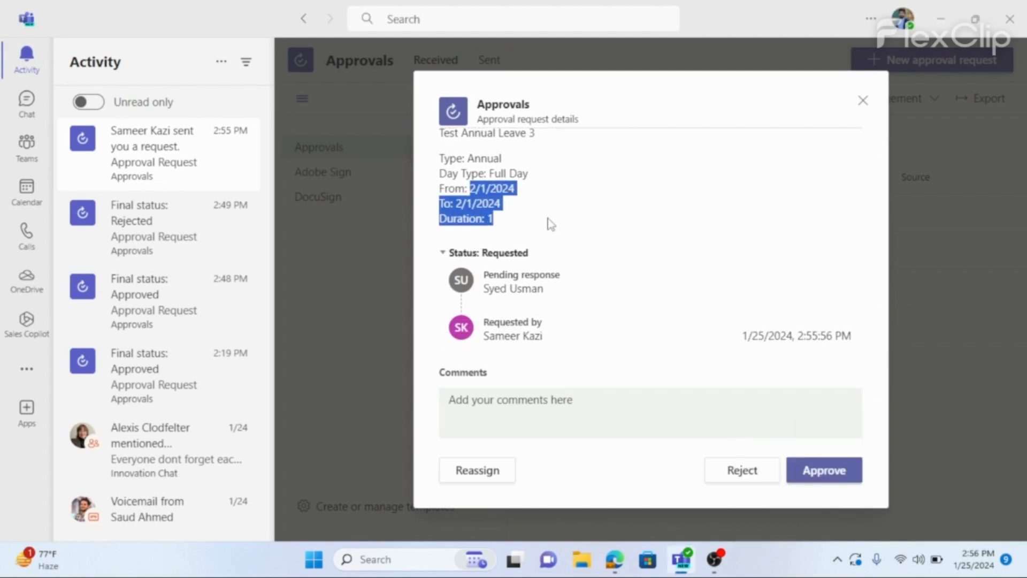
pyautogui.click(616, 239)
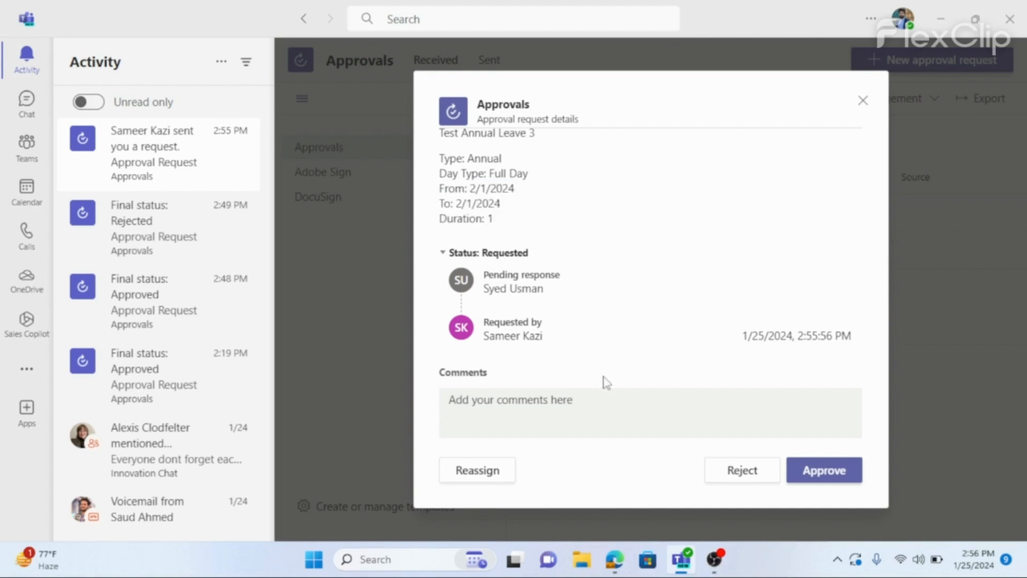
# Step: Approve the Test Annual Leave 3 request, return to Imperium Employee Management in the browser and refresh the leave requests list
pyautogui.click(837, 475)
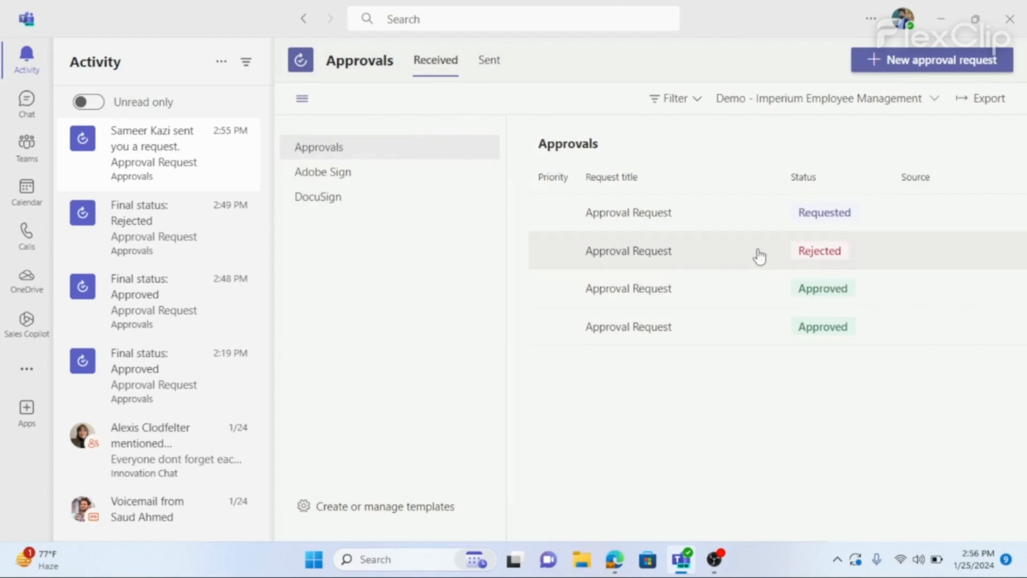
pyautogui.click(942, 18)
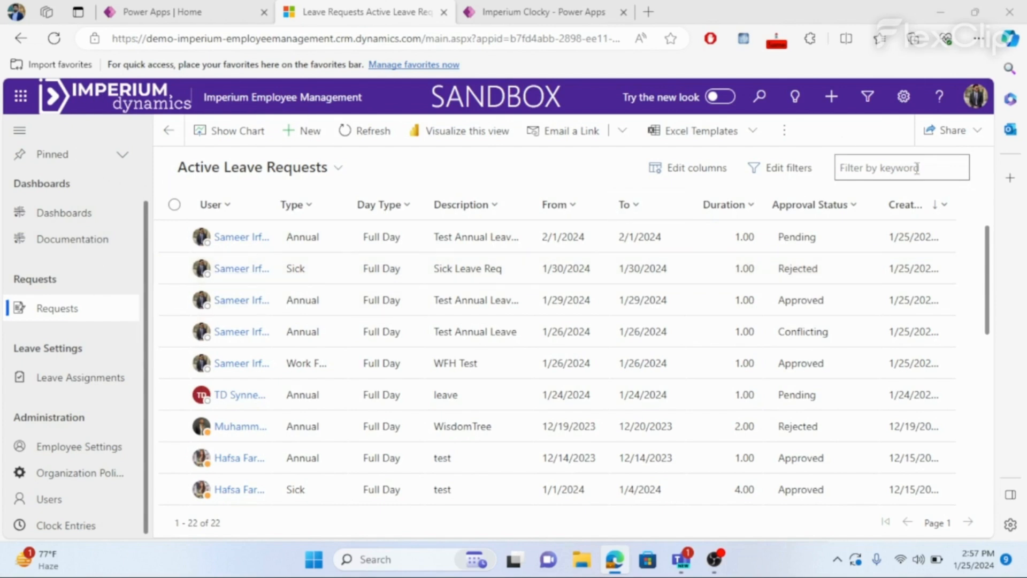
pyautogui.click(353, 131)
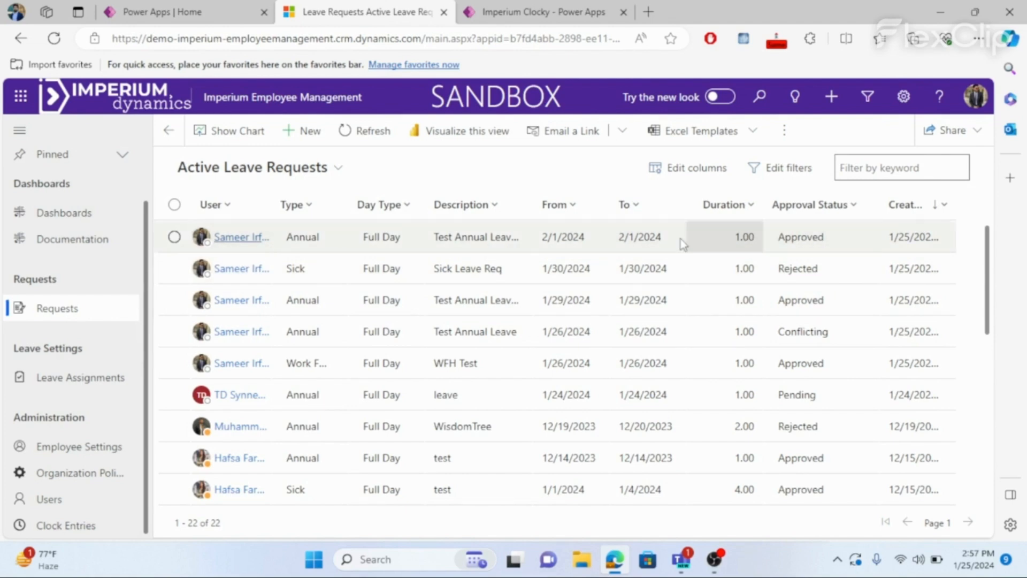
# Step: Open the leave assignments and check the employee's assigned, availed and remaining annual leaves
pyautogui.click(84, 384)
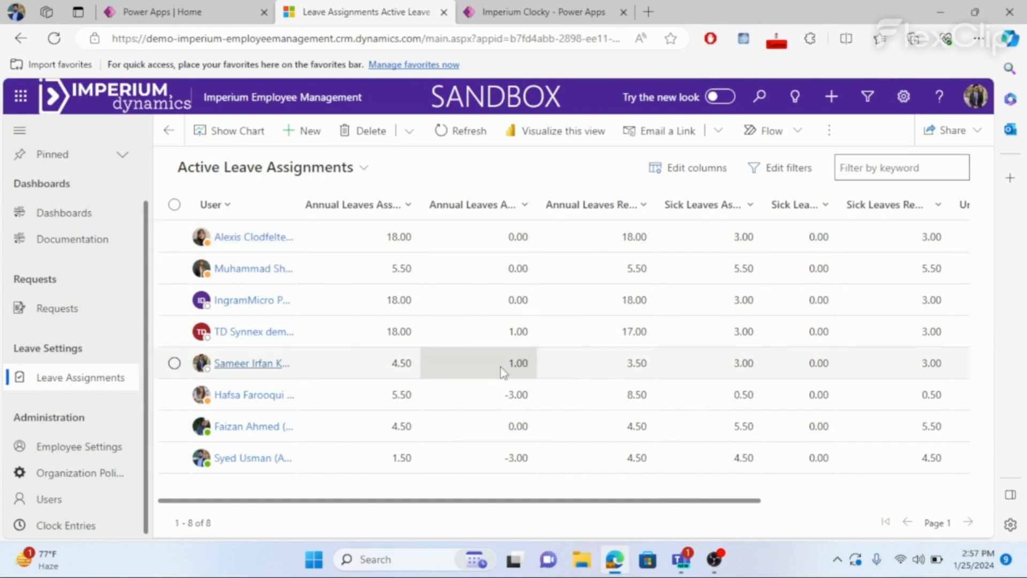
pyautogui.moveTo(544, 509); pyautogui.dragTo(482, 374)
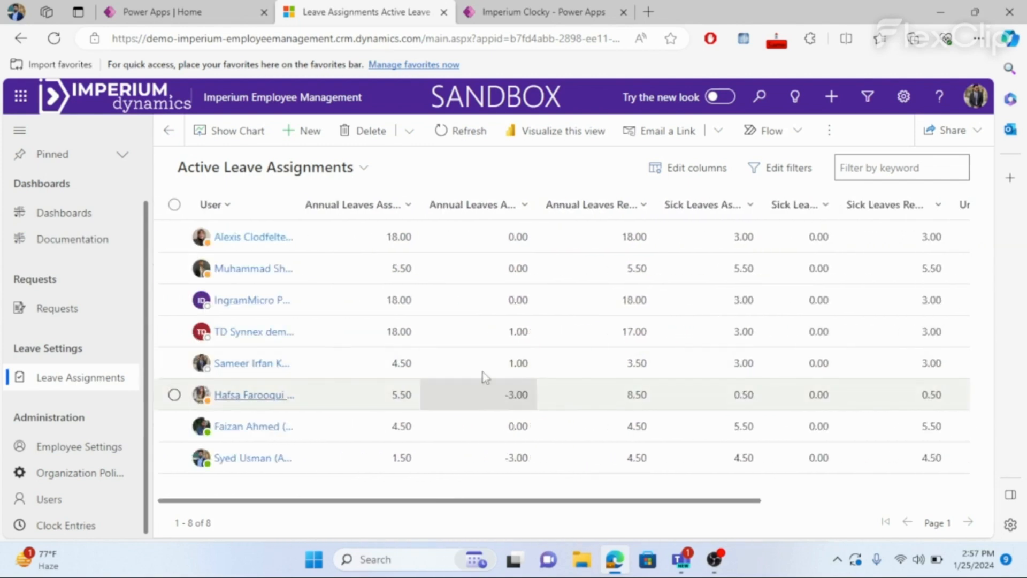
# Step: Create a new leave request with type Sick and day type Half Day
pyautogui.click(91, 317)
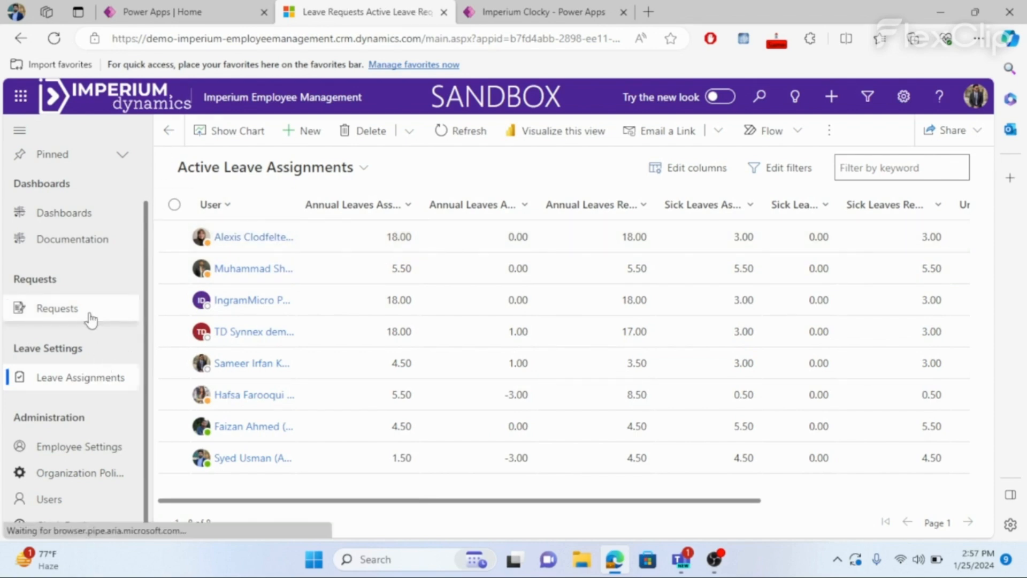
pyautogui.click(301, 136)
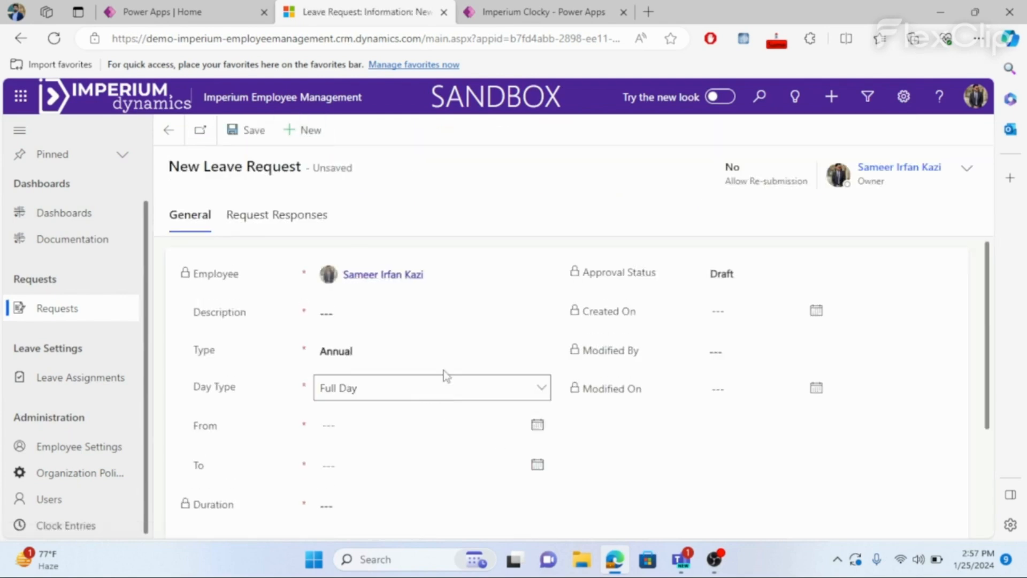
pyautogui.click(541, 352)
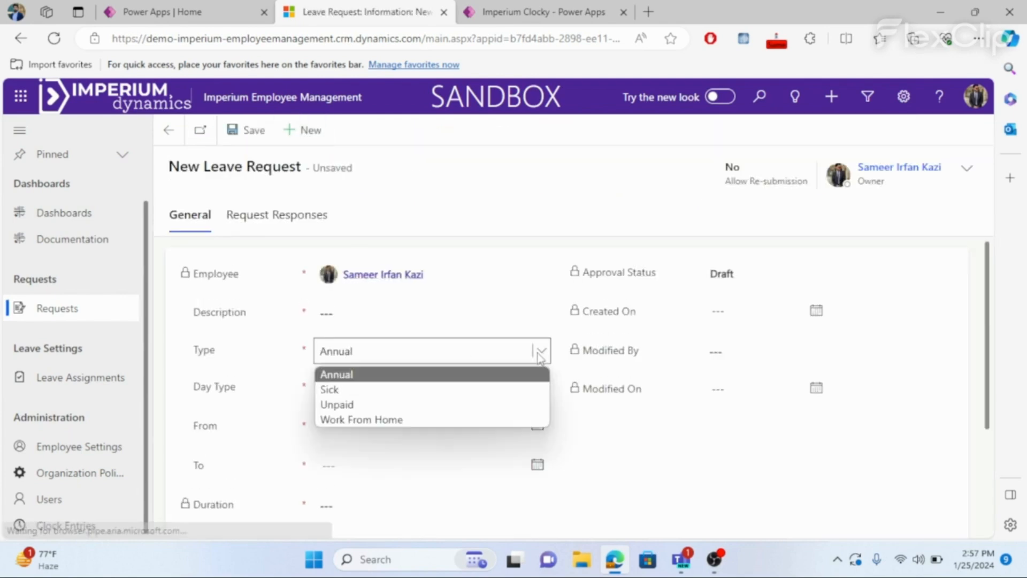
pyautogui.click(491, 393)
pyautogui.click(549, 397)
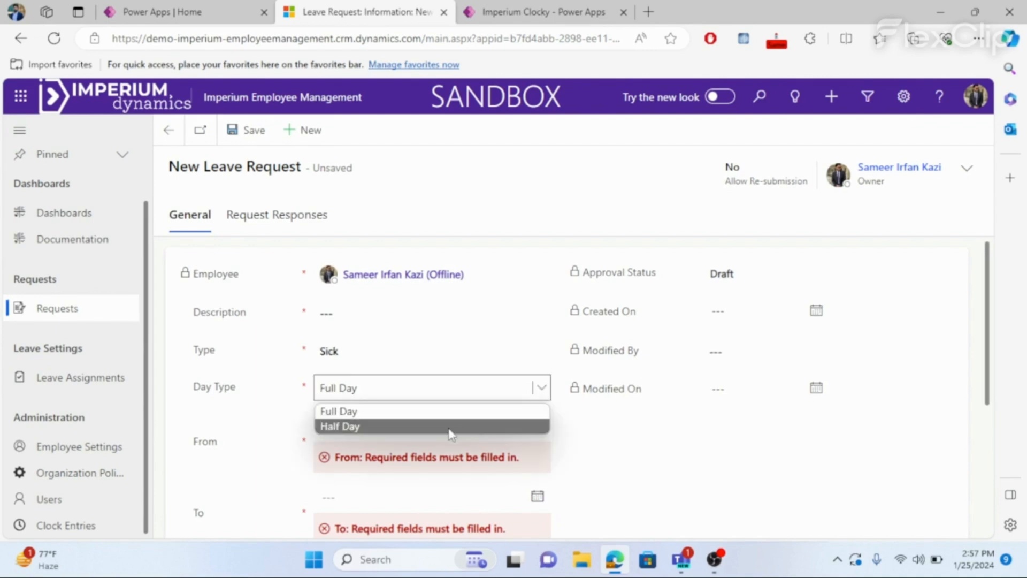
pyautogui.click(451, 425)
# Step: Set both the From and To dates to 2/2/2024 and check the remaining leaves table
pyautogui.click(546, 426)
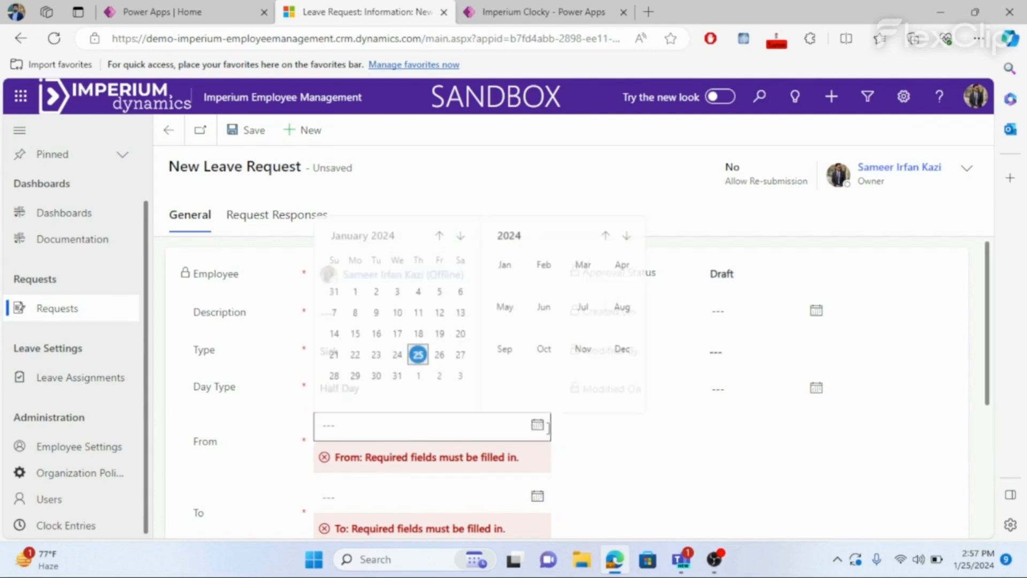
pyautogui.click(440, 377)
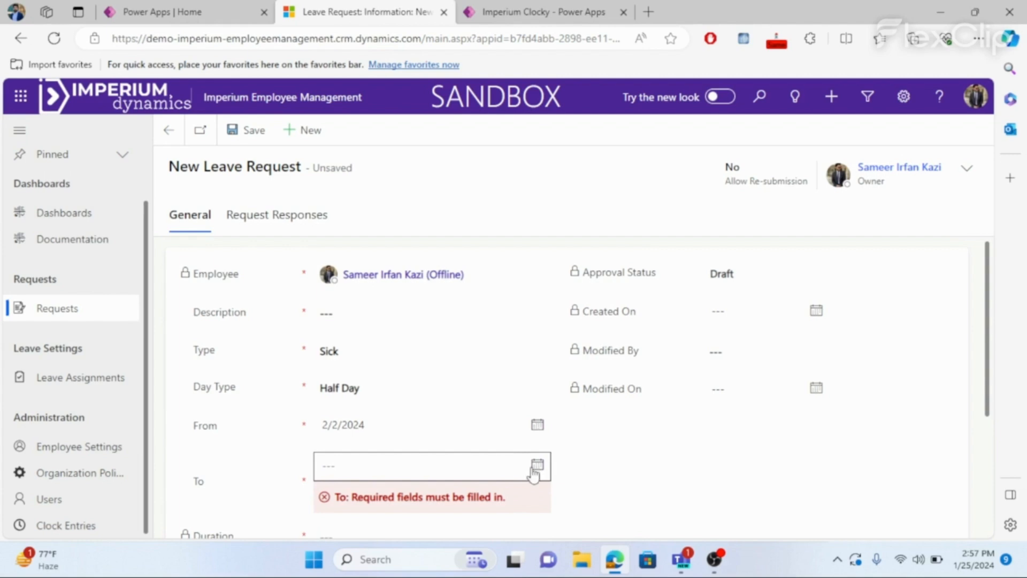
pyautogui.click(534, 469)
pyautogui.click(442, 421)
pyautogui.scroll(-1, 446, 455)
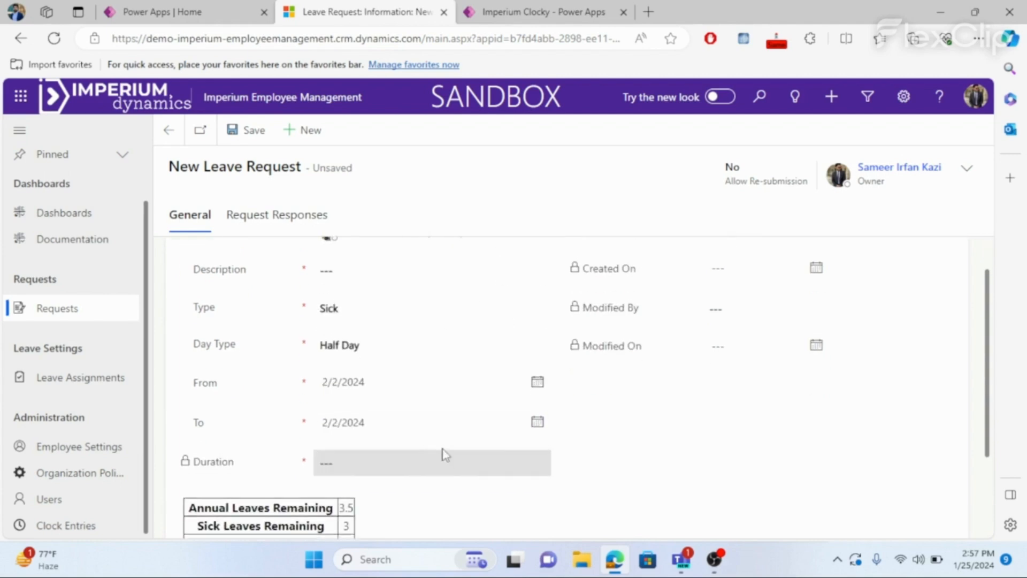
pyautogui.scroll(-2, 445, 455)
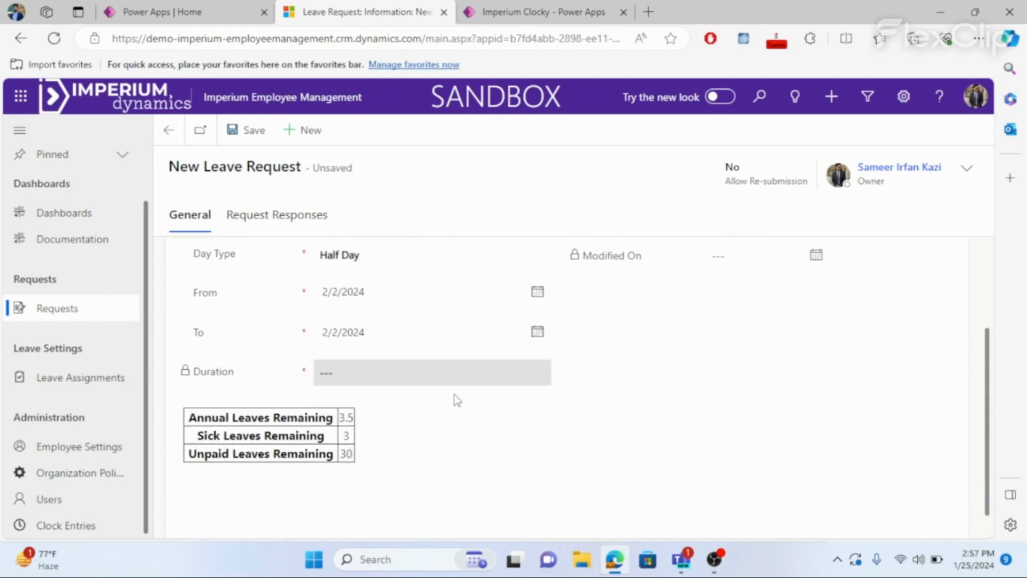
pyautogui.scroll(3, 456, 400)
# Step: Enter "Sick Leave 2" as the required description and save the leave request
pyautogui.click(247, 129)
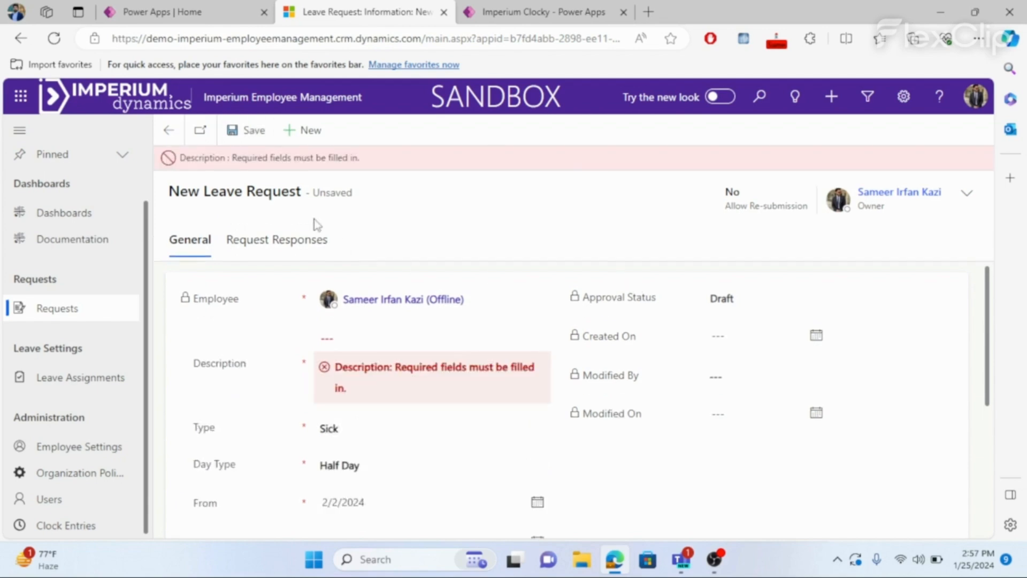
pyautogui.click(388, 339)
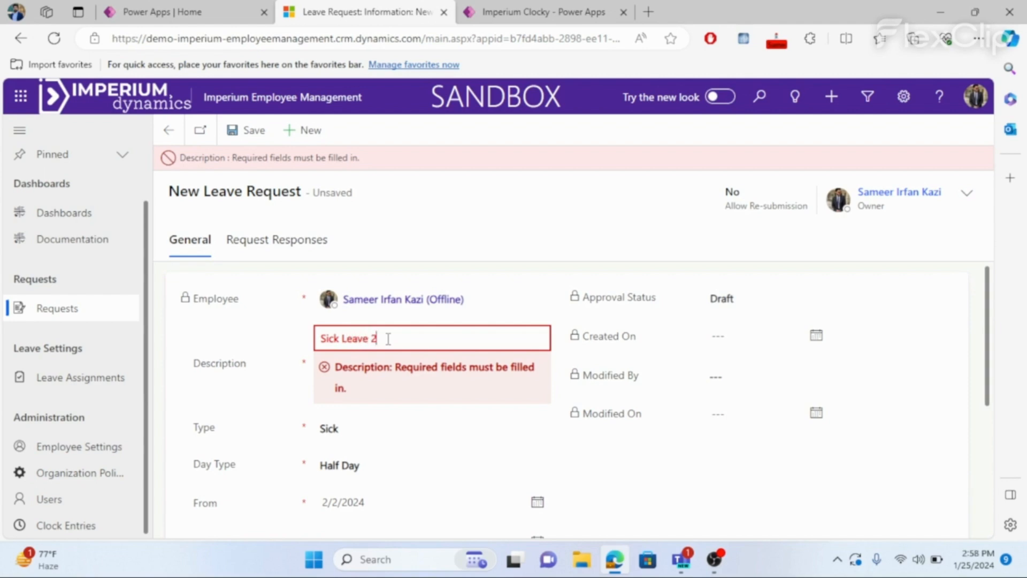
pyautogui.scroll(-3, 535, 401)
pyautogui.click(246, 136)
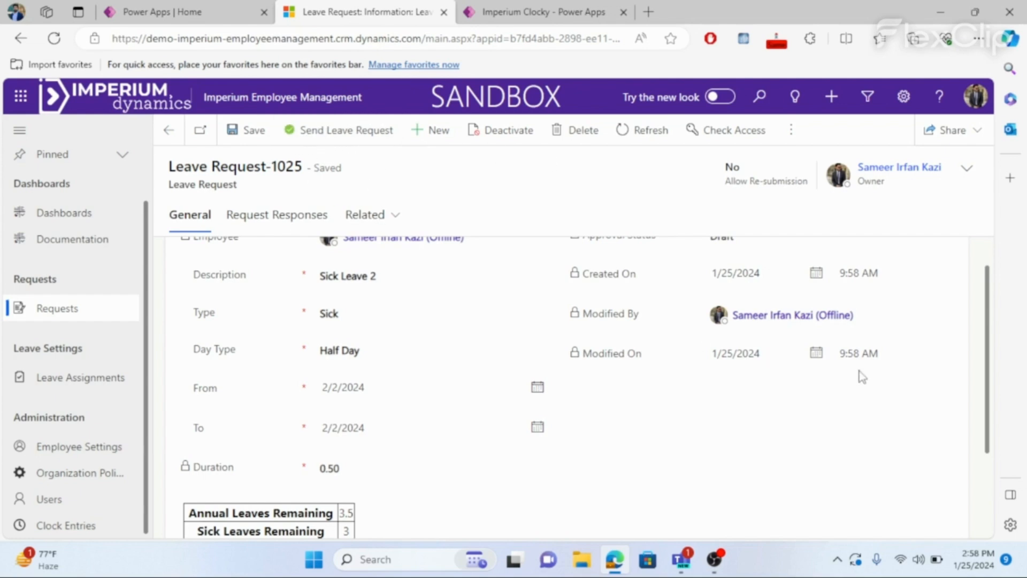
# Step: Send the half-day sick leave request for approval and acknowledge the submission message
pyautogui.scroll(1, 856, 369)
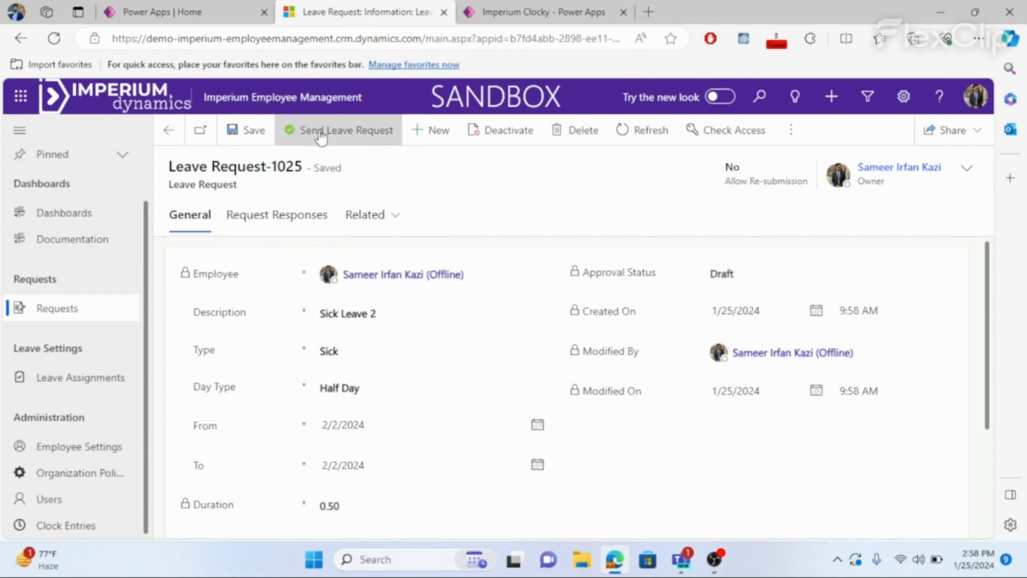
pyautogui.click(346, 136)
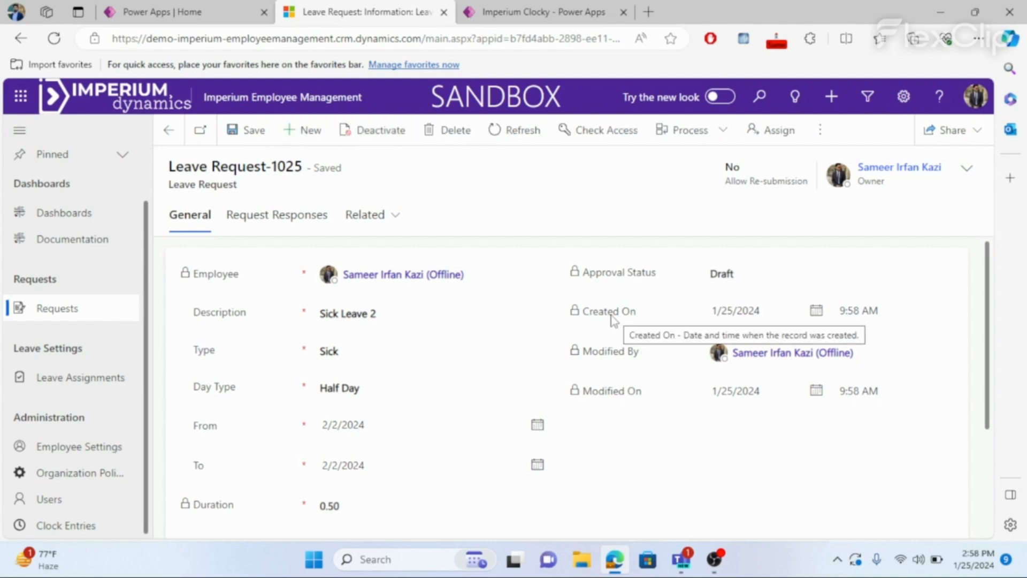
pyautogui.click(627, 120)
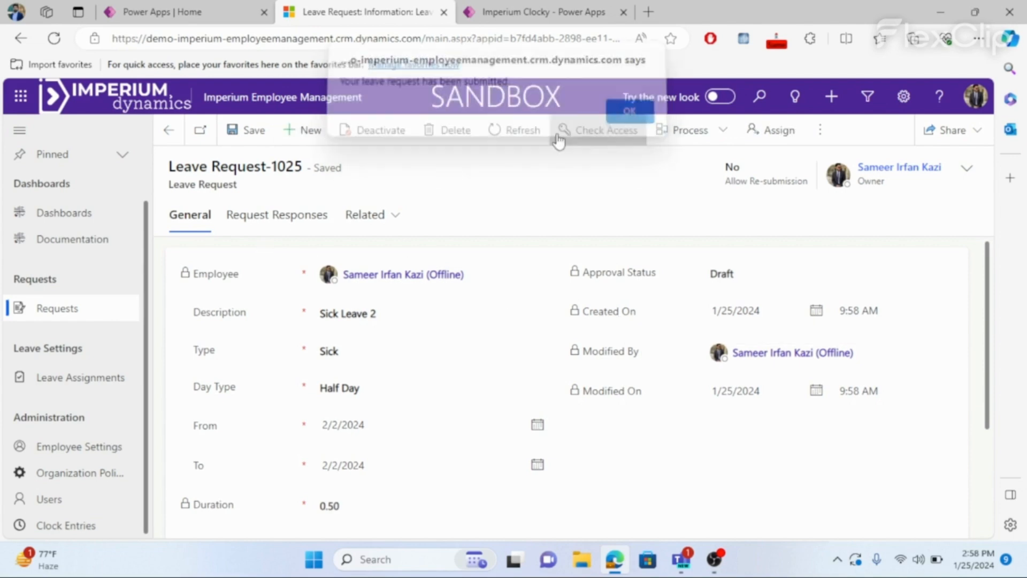
# Step: Return to the leave requests list, check the received approvals in Microsoft Teams, and review the list in the browser again
pyautogui.click(100, 306)
pyautogui.click(681, 559)
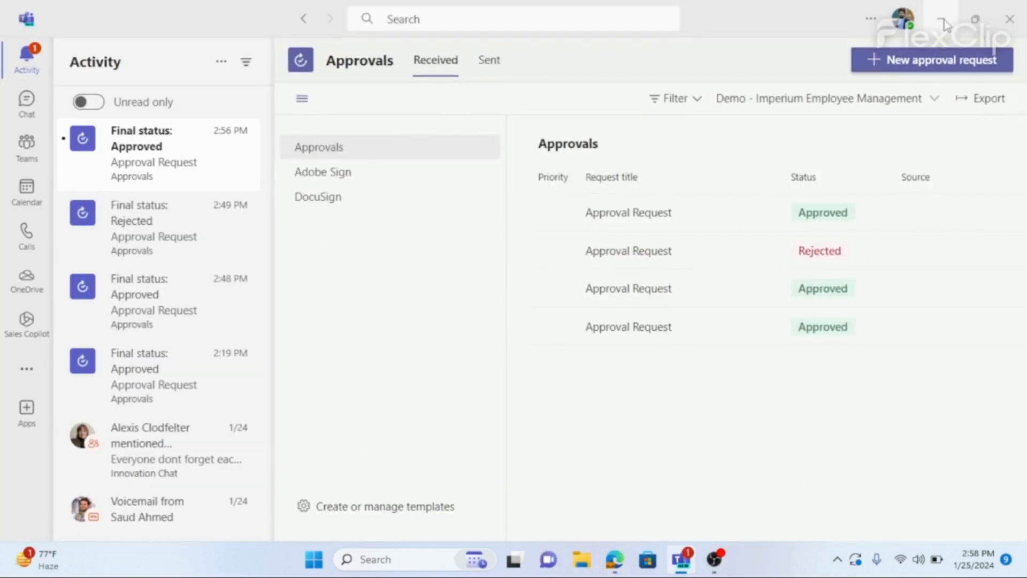
pyautogui.moveTo(83, 286)
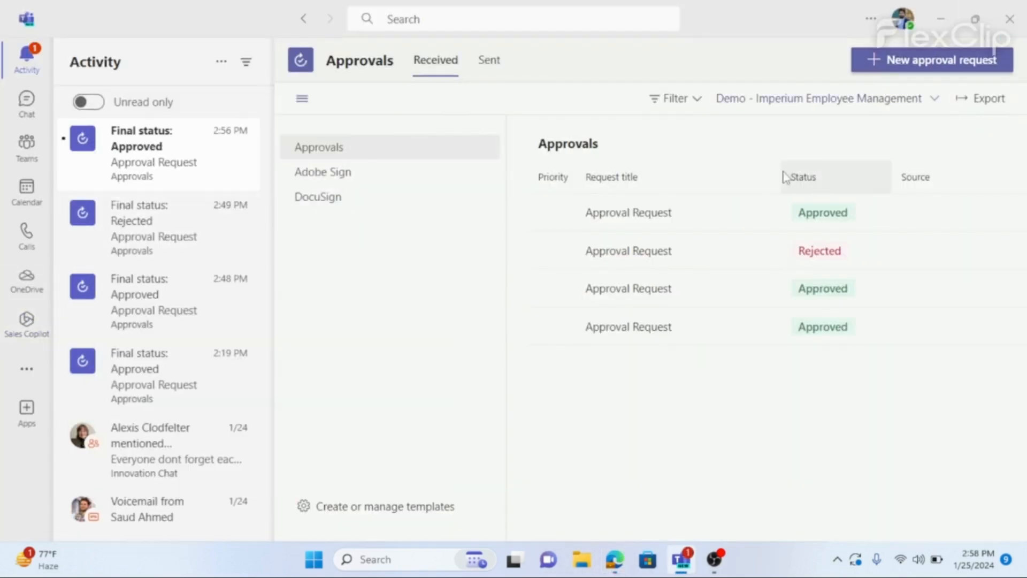
pyautogui.click(945, 17)
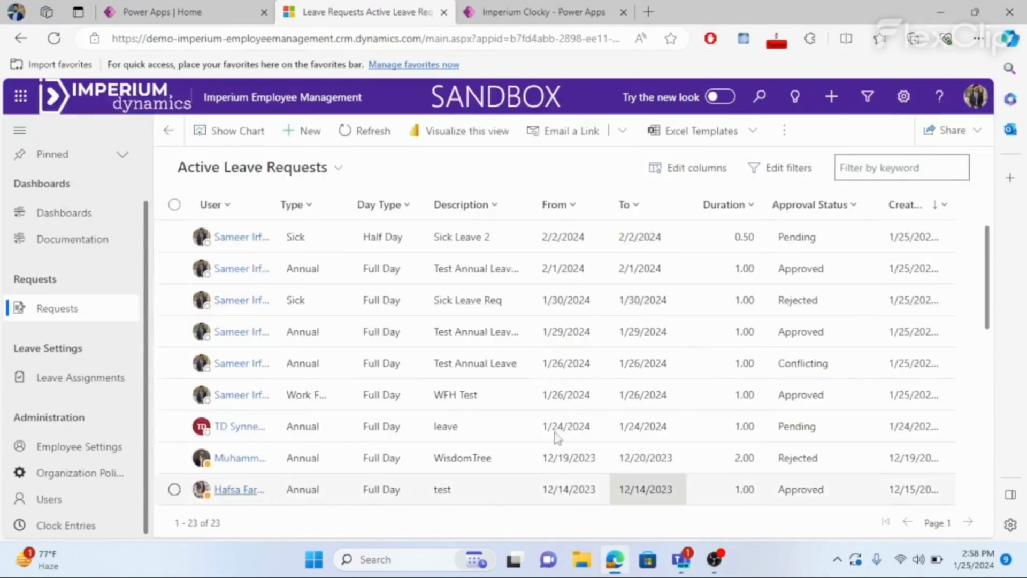
pyautogui.scroll(-1, 684, 488)
pyautogui.scroll(1, 637, 344)
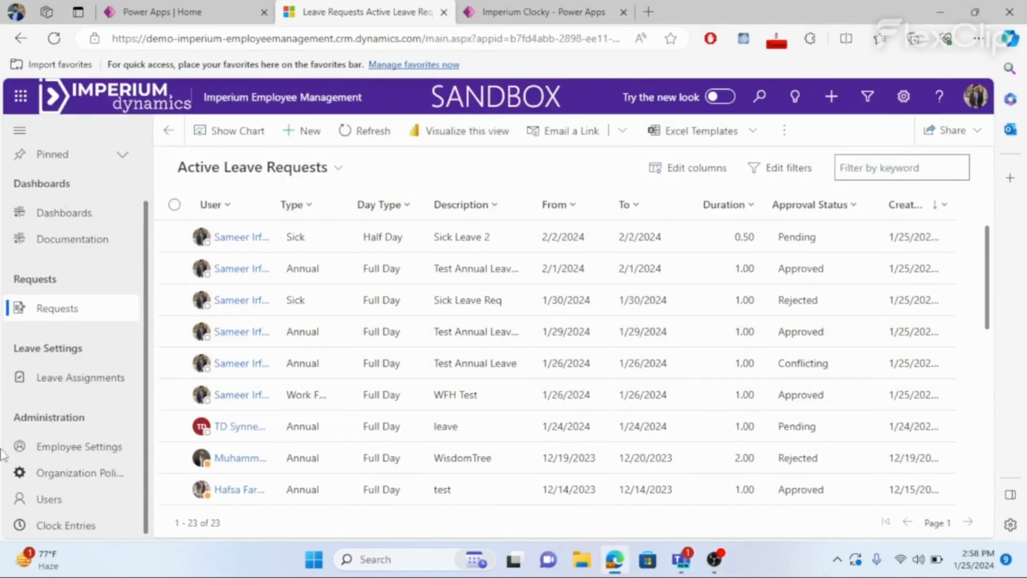
# Step: Open the clock entries and examine the entry type, clock-in, clock-out and duration for the approved annual leave
pyautogui.click(70, 527)
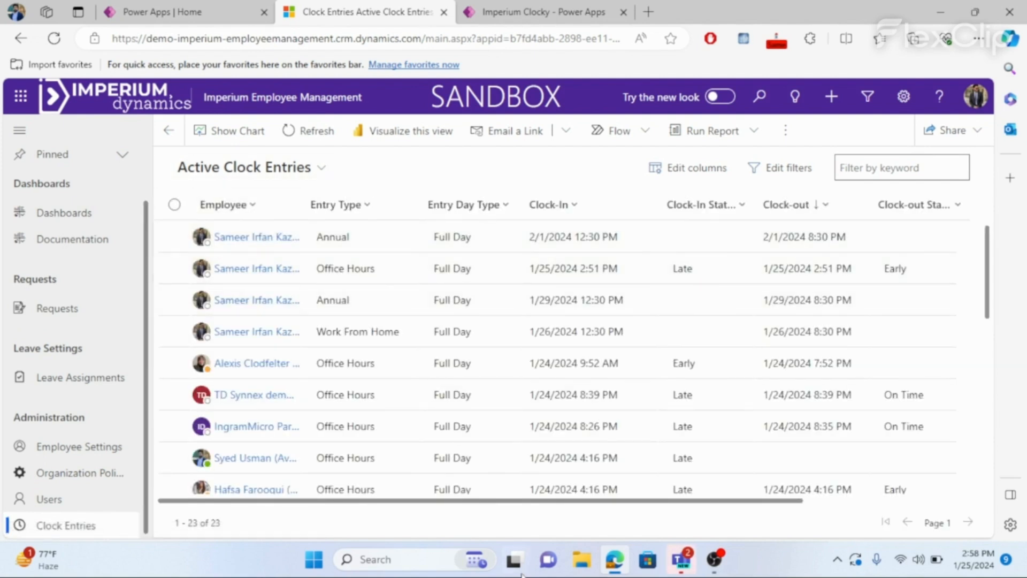
pyautogui.moveTo(468, 507); pyautogui.dragTo(421, 520)
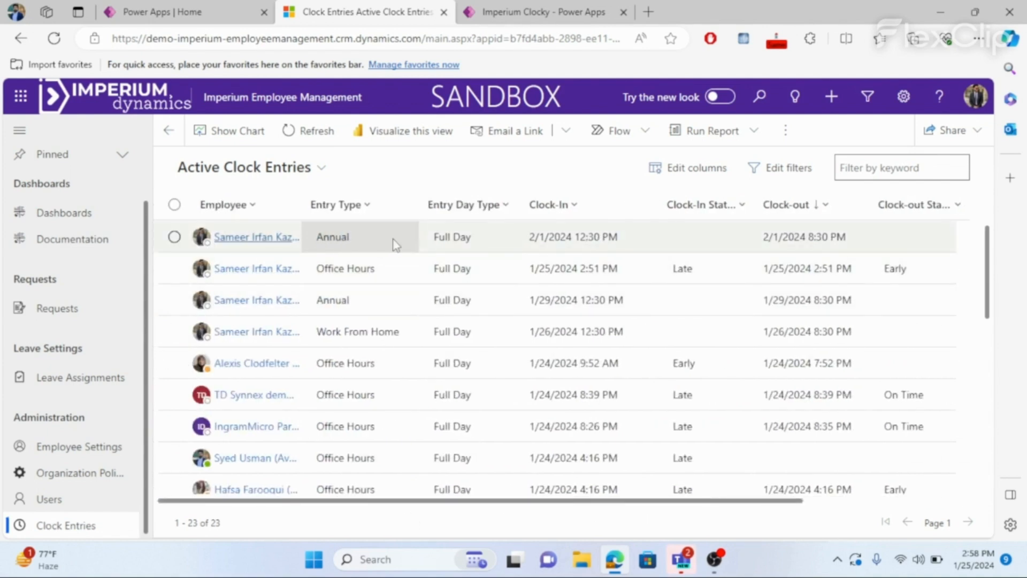
pyautogui.moveTo(461, 508); pyautogui.dragTo(506, 507)
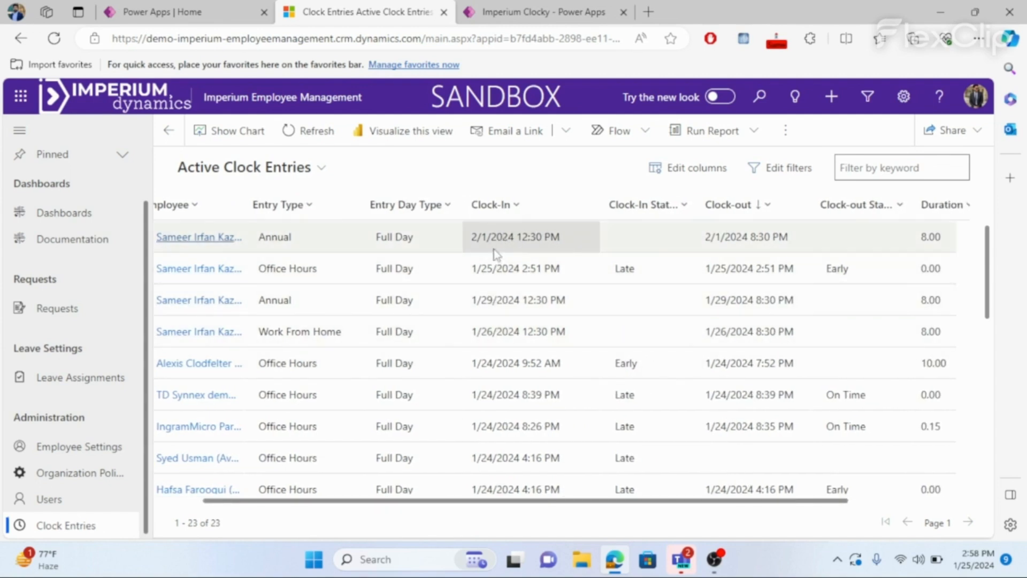
# Step: Switch to the Imperium Clocky app, dismiss the Outlook notification and select the employee who is clocking in
pyautogui.moveTo(578, 509); pyautogui.dragTo(358, 502)
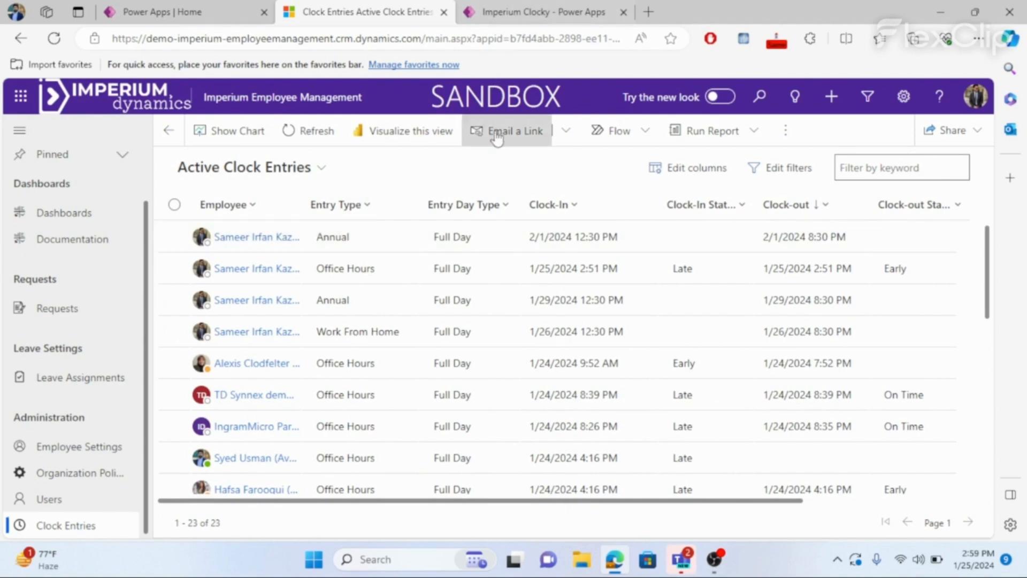
pyautogui.click(523, 11)
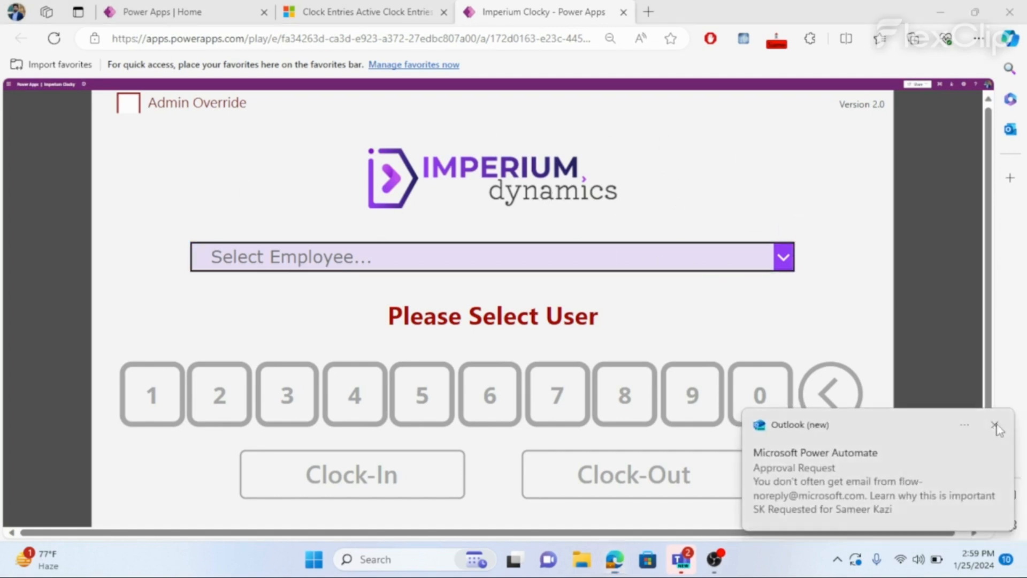
pyautogui.click(995, 425)
pyautogui.click(764, 259)
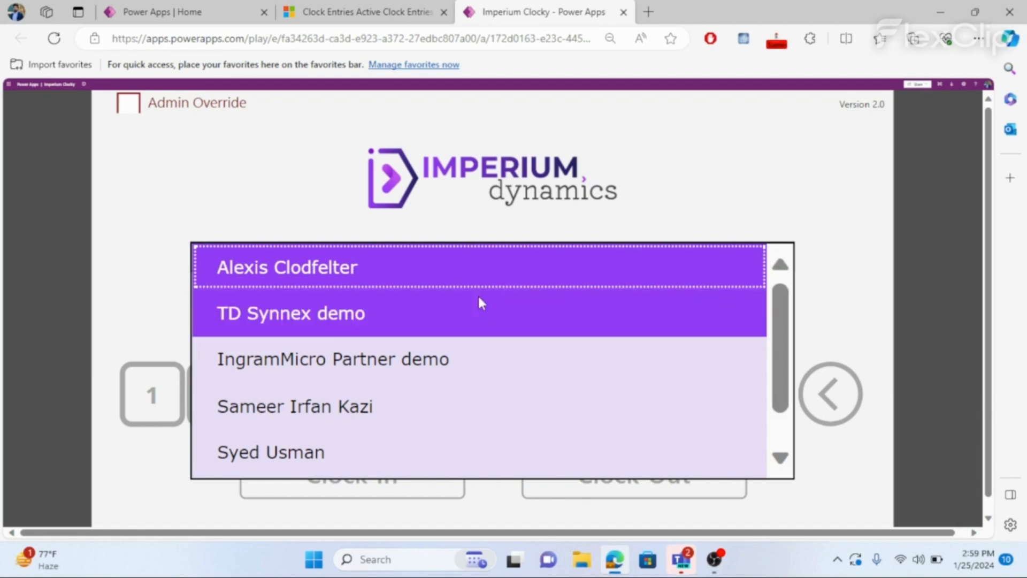
pyautogui.scroll(-1, 484, 321)
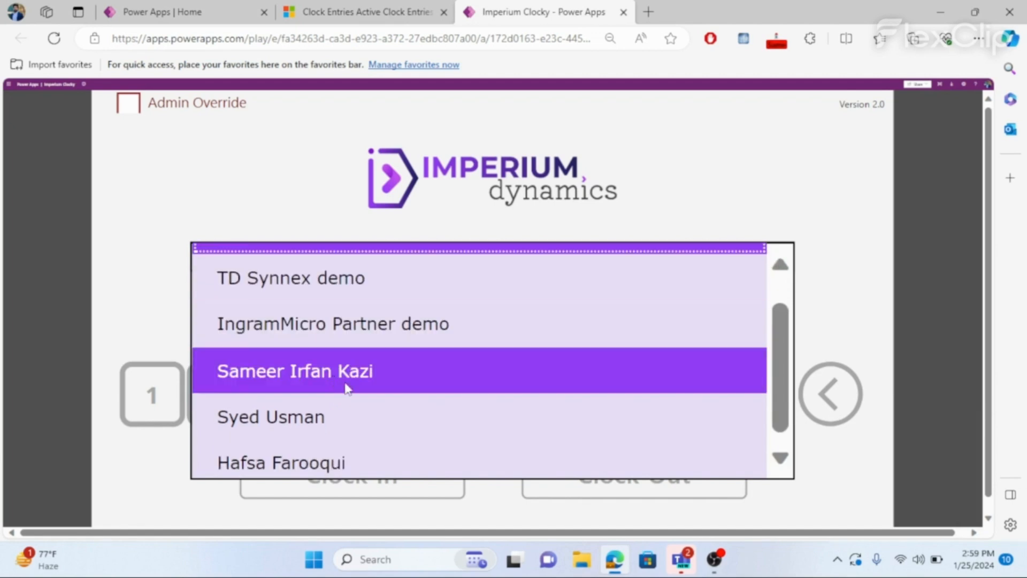
pyautogui.click(499, 373)
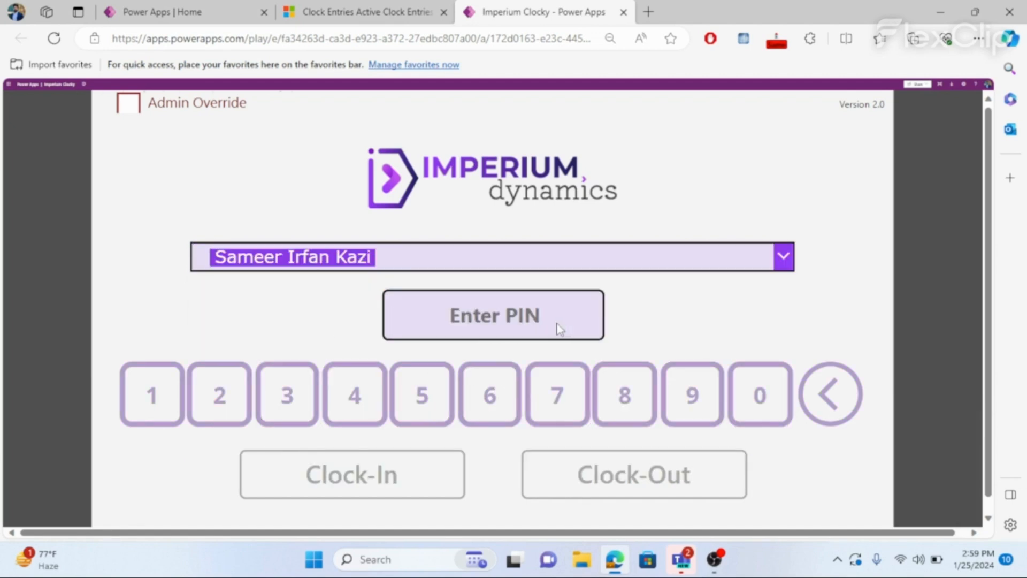
# Step: Enter the selected employee's PIN on the keypad for the clock-in
pyautogui.click(154, 390)
pyautogui.click(223, 397)
pyautogui.click(284, 402)
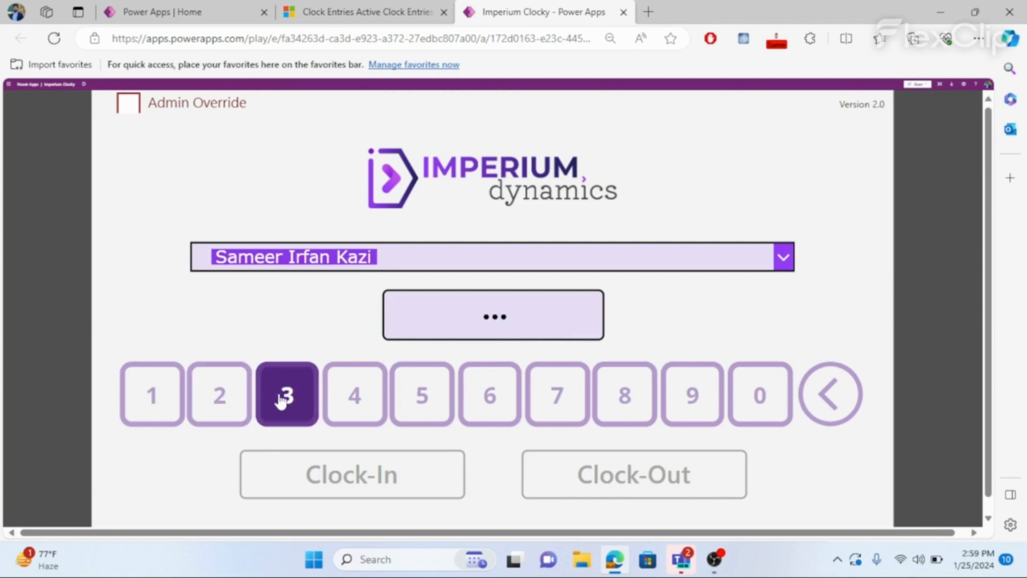
pyautogui.click(347, 401)
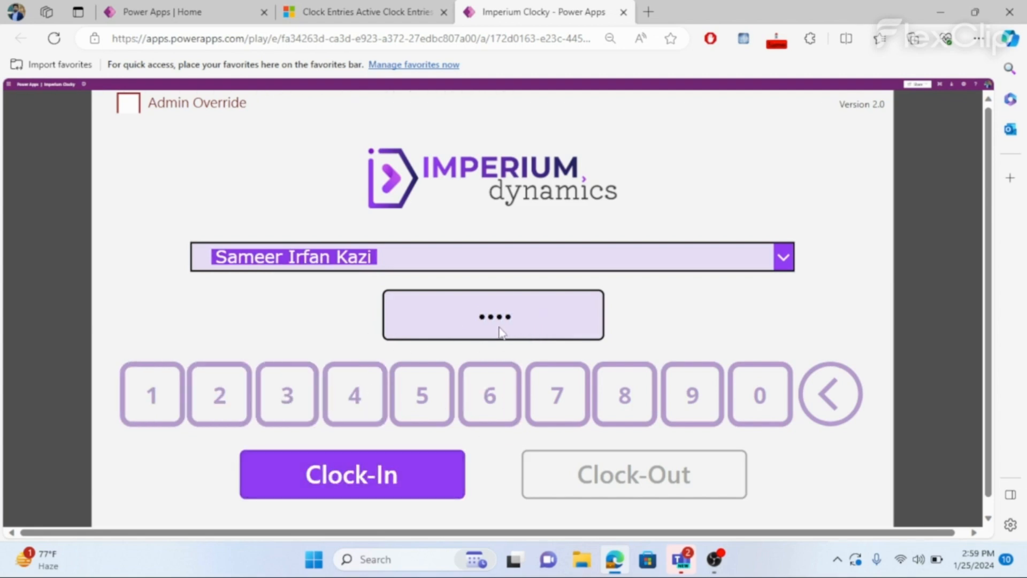
# Step: Review the employee PINs in Employee Settings, return to Imperium Clocky and clock the employee in
pyautogui.click(364, 12)
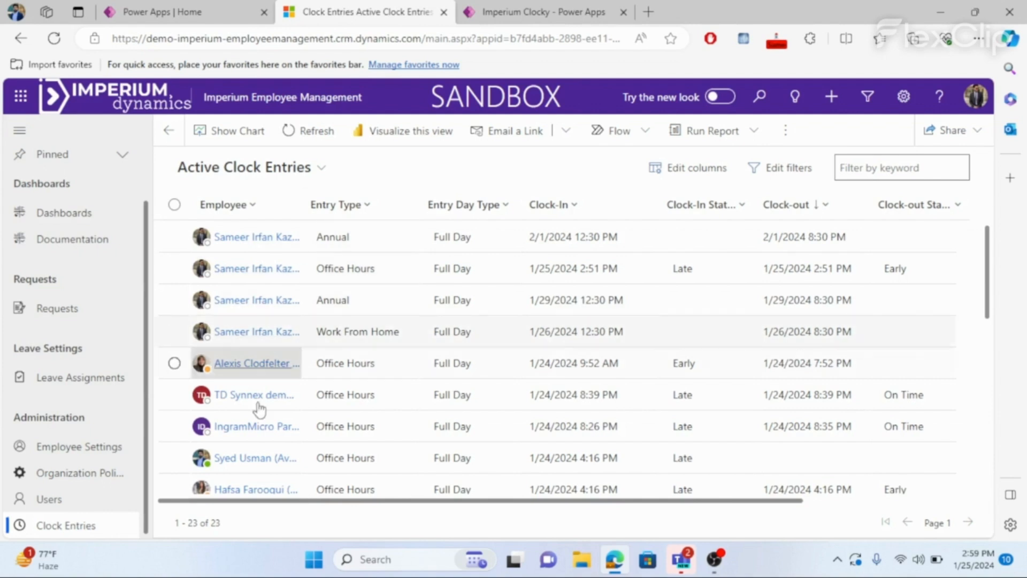
pyautogui.click(94, 481)
pyautogui.click(63, 449)
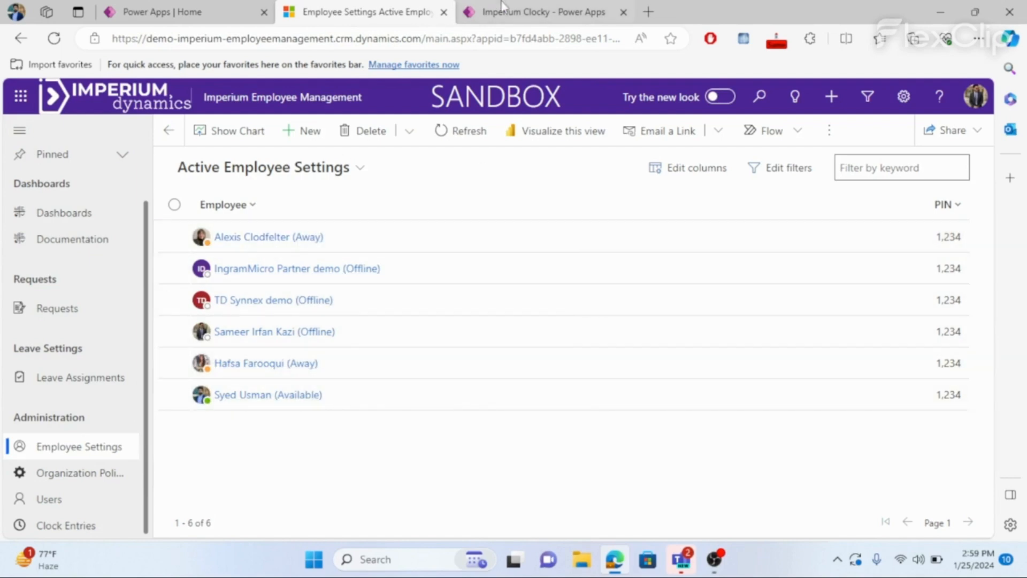
pyautogui.click(535, 6)
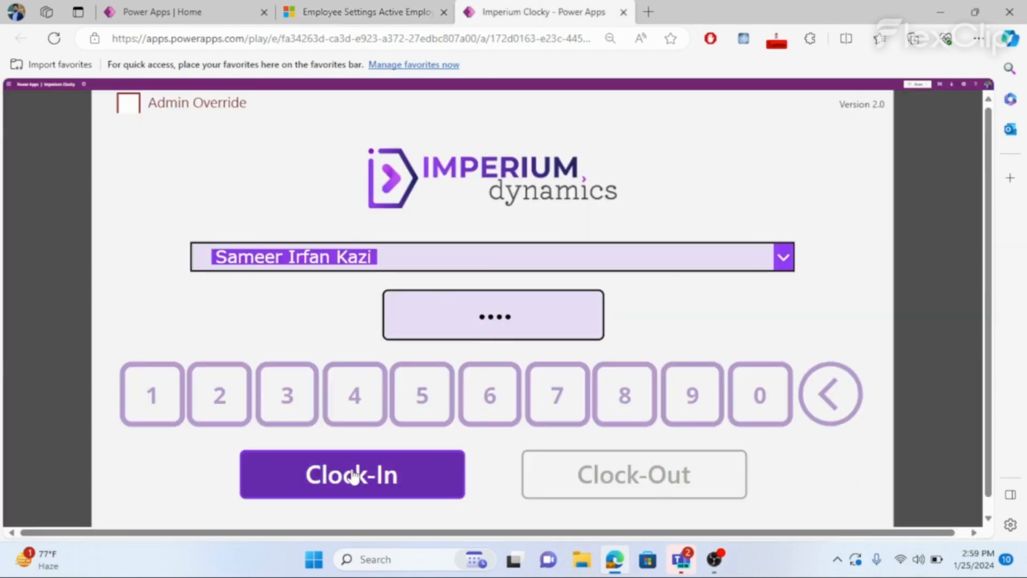
pyautogui.click(389, 477)
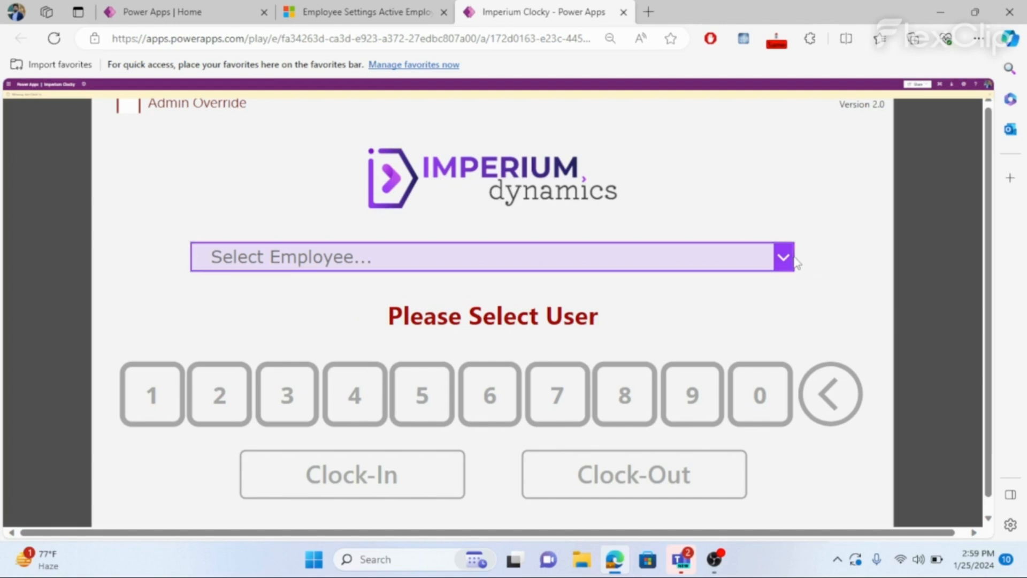
# Step: Select the same employee again and enter their PIN for the clock-out
pyautogui.click(774, 258)
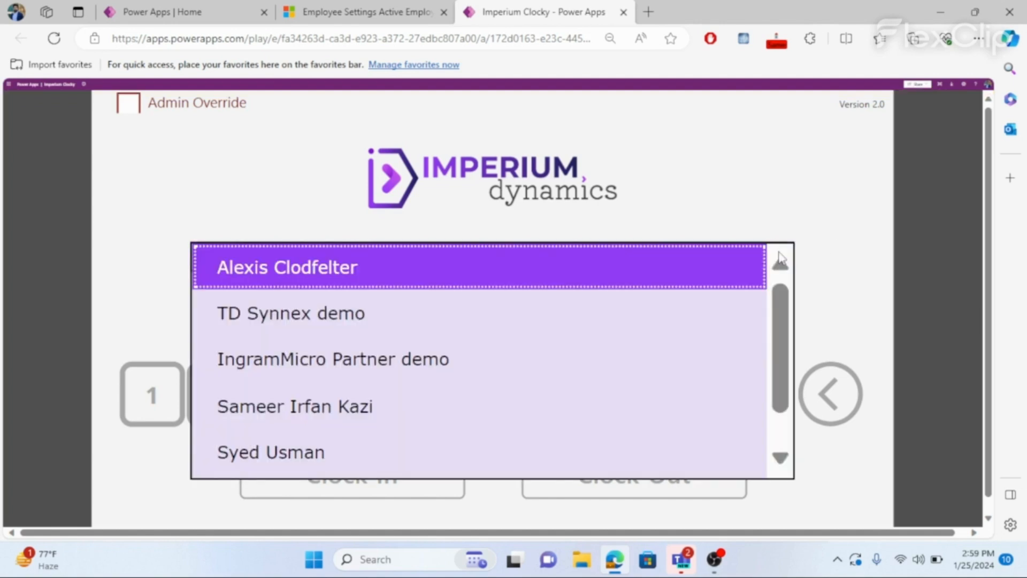
pyautogui.click(537, 407)
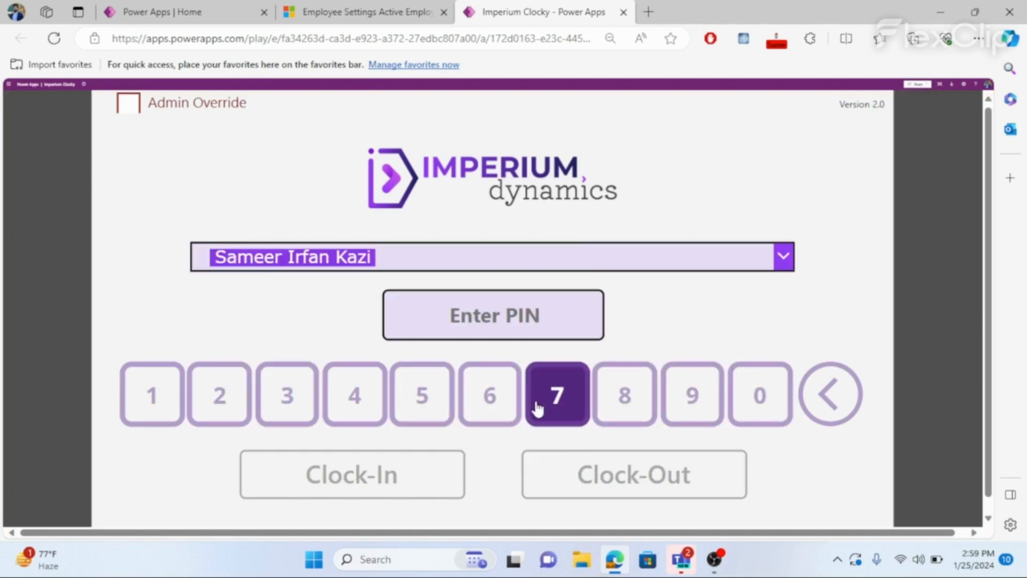
pyautogui.click(153, 405)
pyautogui.click(224, 406)
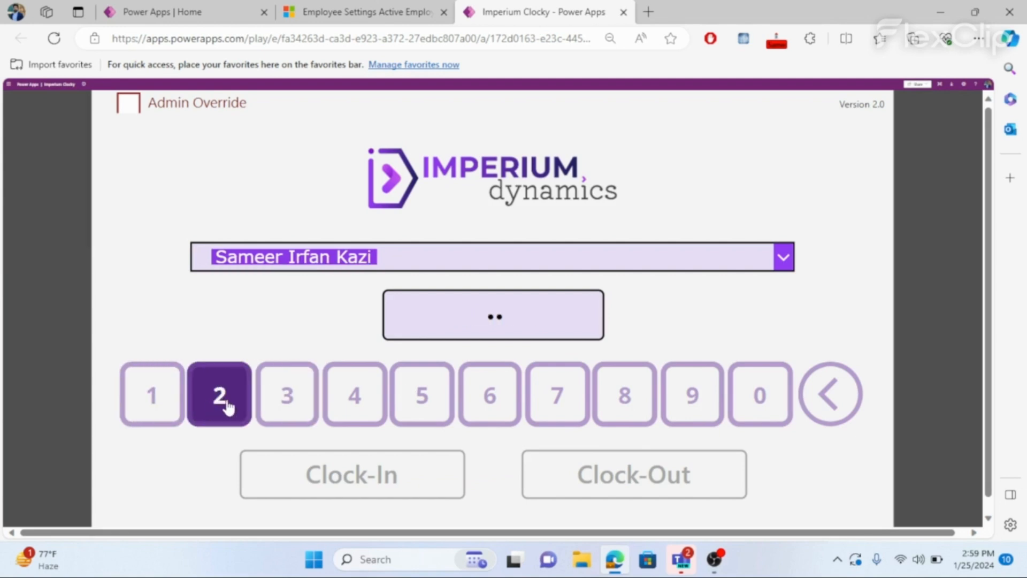
pyautogui.click(287, 396)
pyautogui.click(355, 396)
# Step: Remove and re-enter the last digit of the employee's PIN and clock the employee out
pyautogui.click(836, 392)
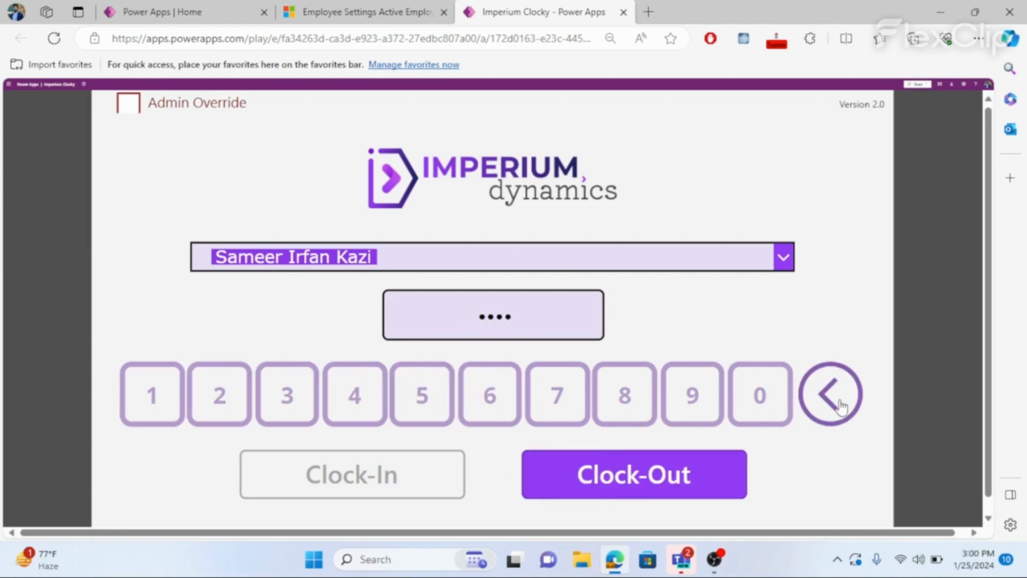
pyautogui.click(355, 395)
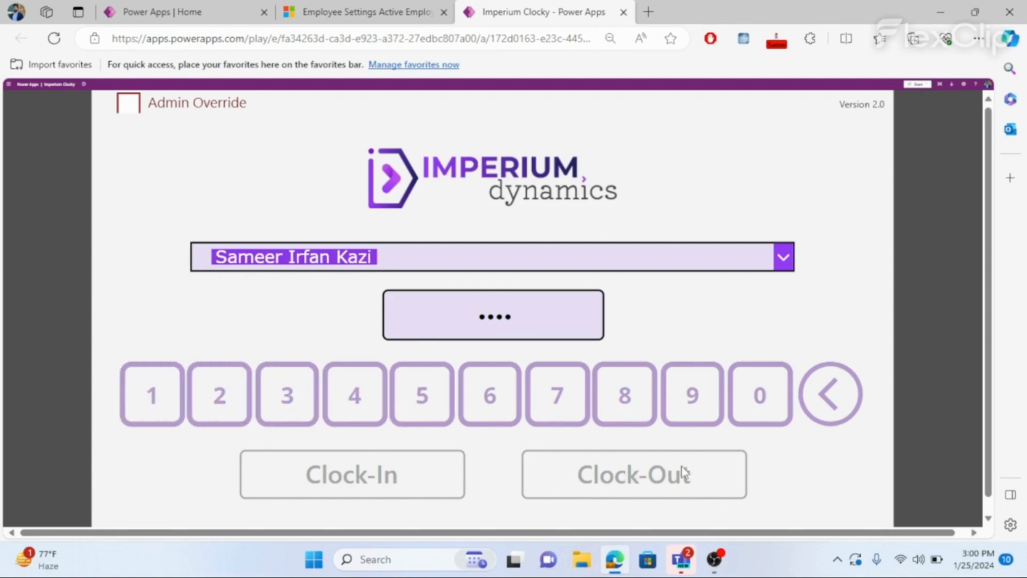
pyautogui.click(352, 410)
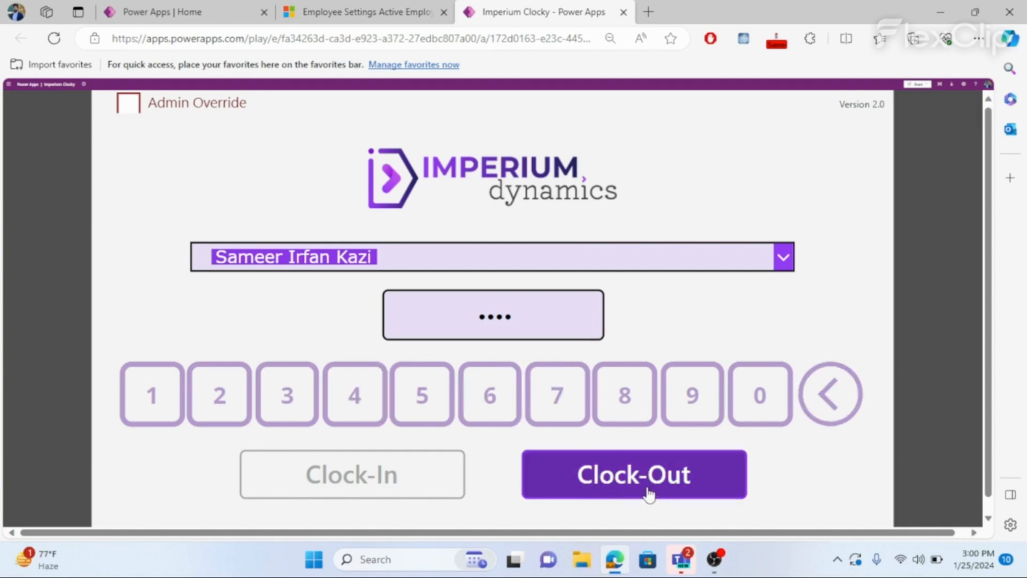
pyautogui.click(679, 478)
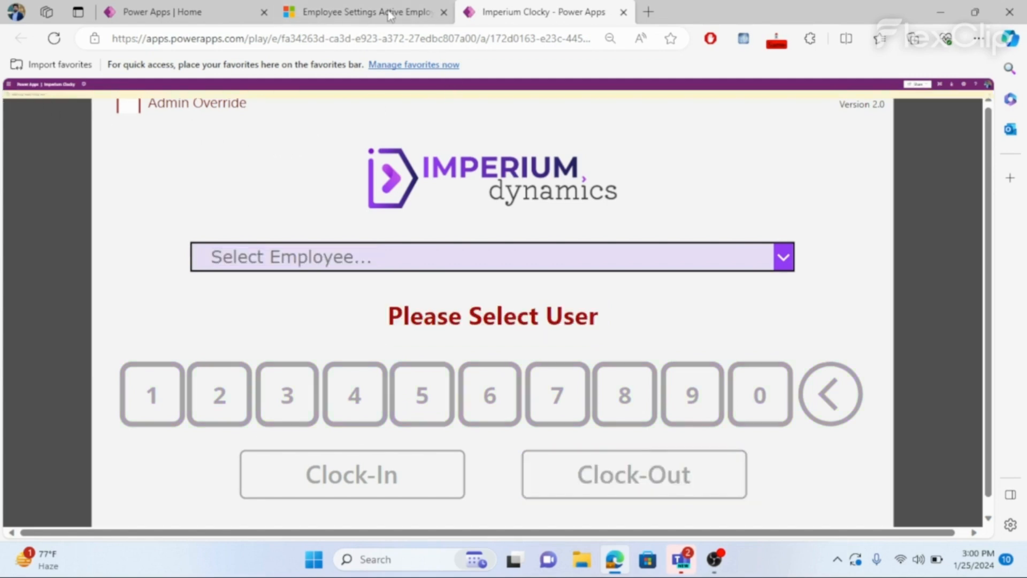
# Step: Return to Imperium Employee Management and examine the new office-hours clock entry's times, statuses and duration in Clock Entries
pyautogui.click(353, 6)
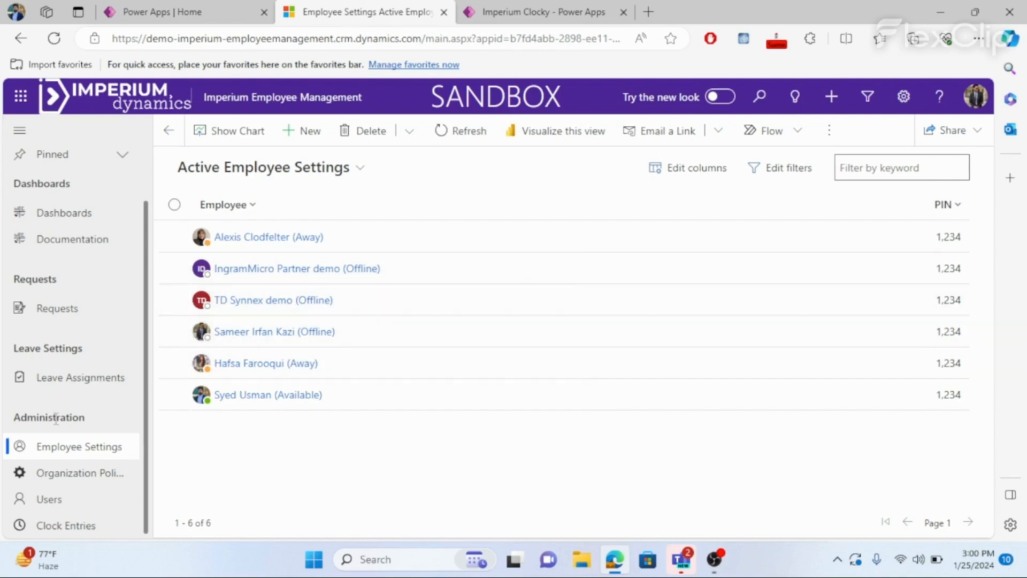
pyautogui.click(76, 525)
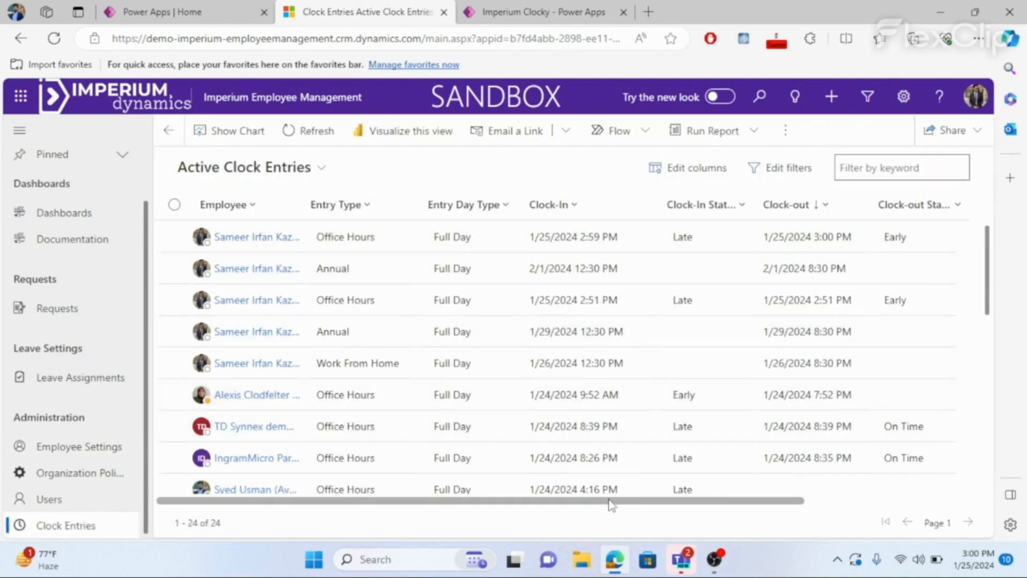
pyautogui.moveTo(607, 503); pyautogui.dragTo(807, 509)
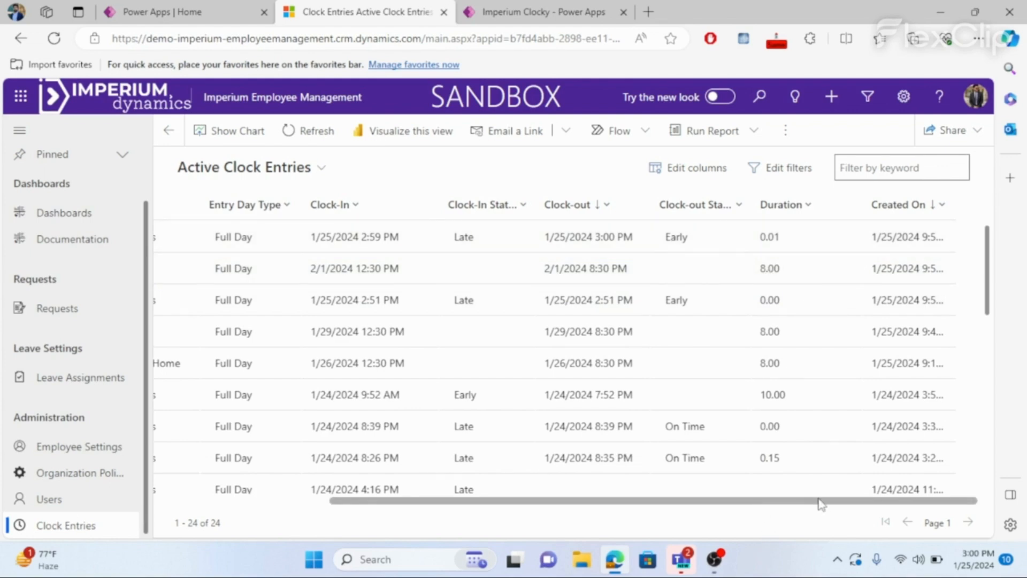
pyautogui.moveTo(621, 509); pyautogui.dragTo(454, 507)
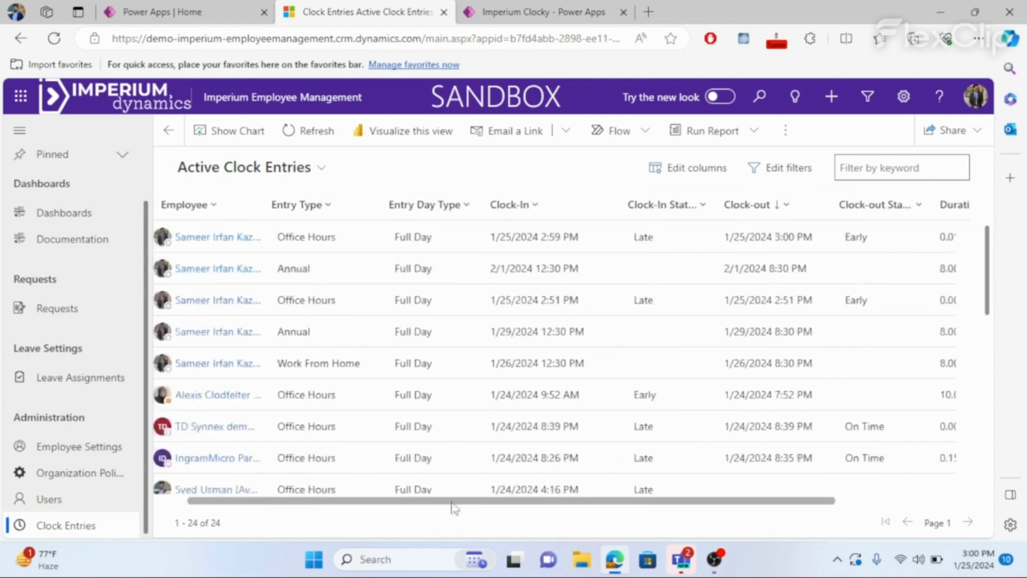
pyautogui.scroll(-3, 354, 326)
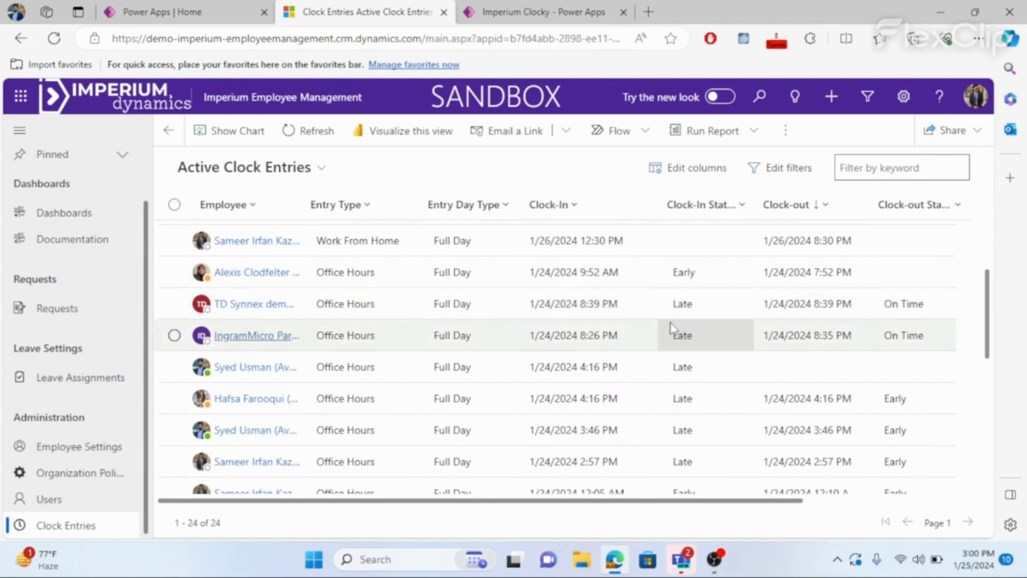
pyautogui.scroll(3, 671, 327)
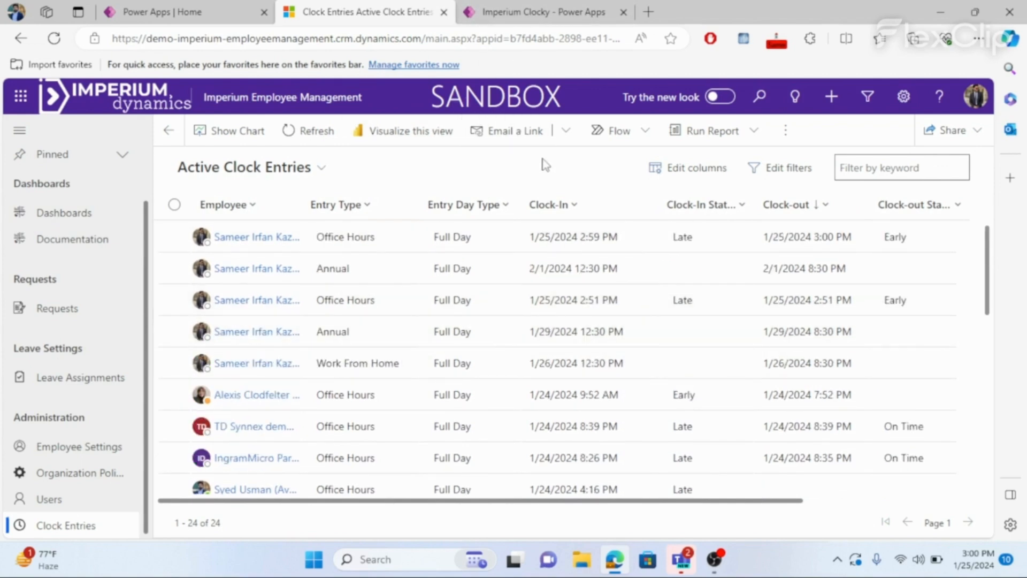